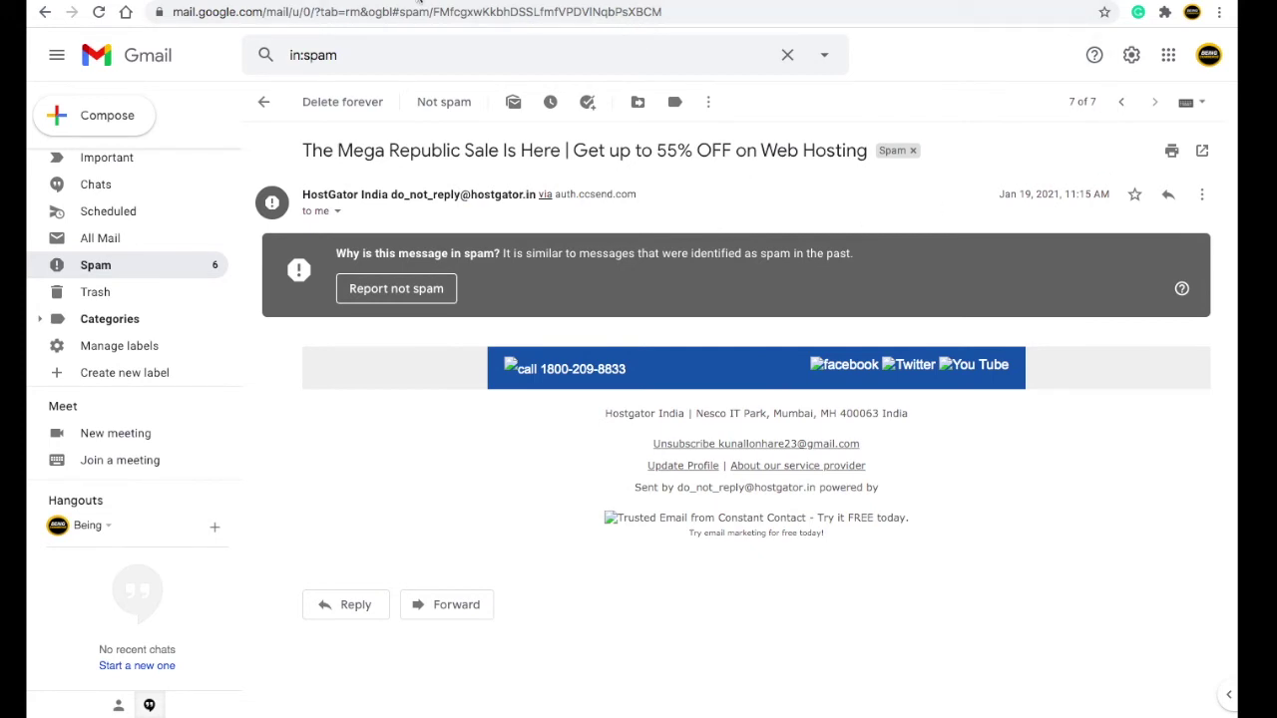
Switch from Gmail to the Mautic dashboard tab
left_click(417, 2)
In Mautic Segments, view the 235 contacts of the first segment
left_click(558, 2)
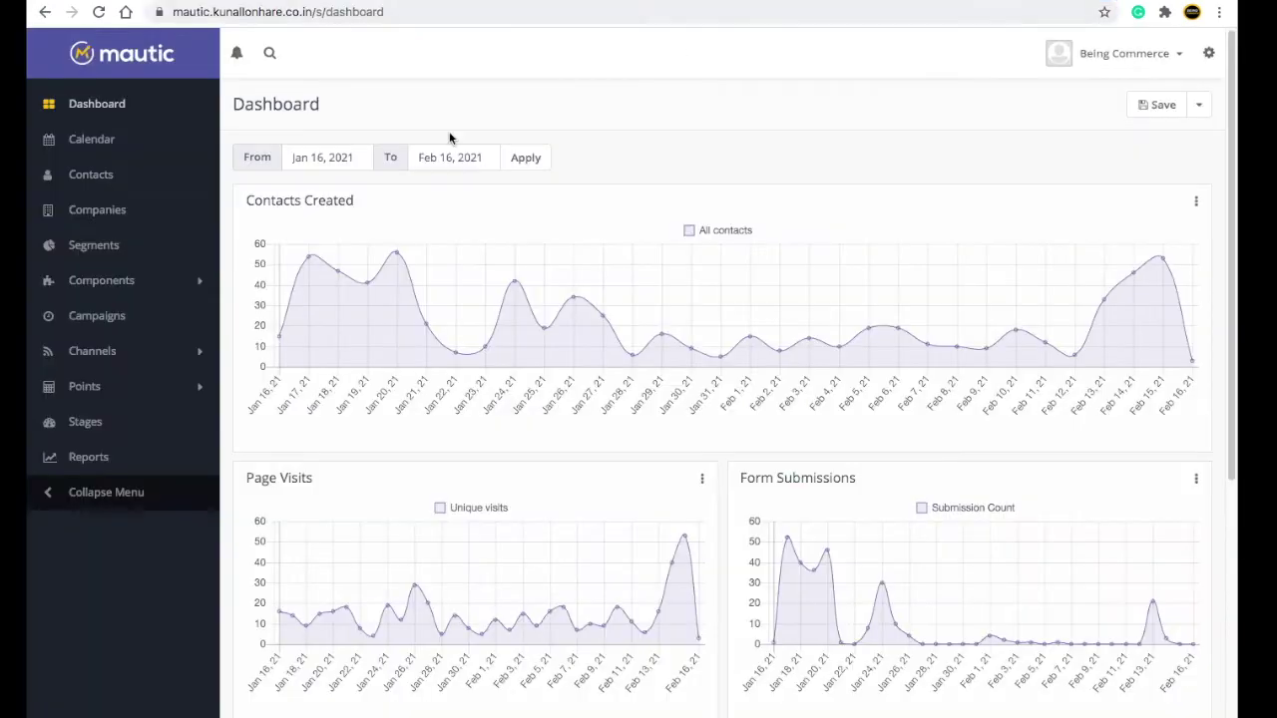
left_click(184, 247)
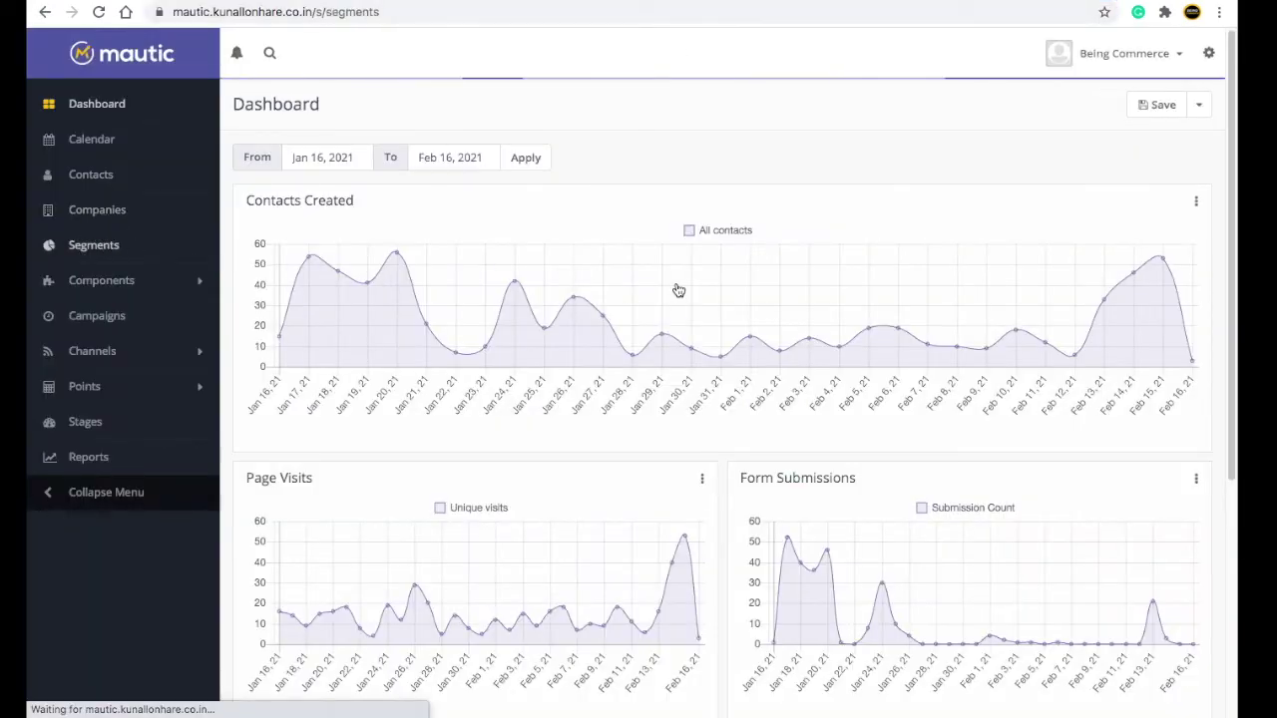
scroll(1055, 222, "up", 5)
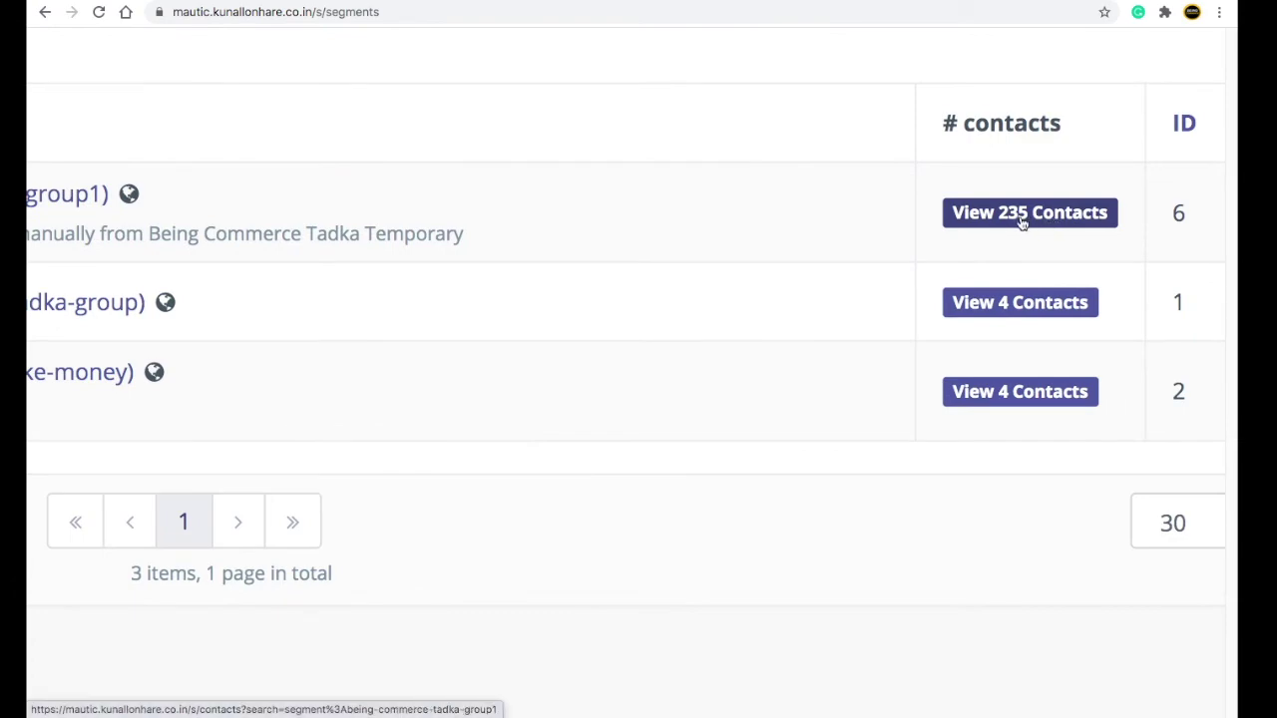
scroll(1039, 219, "down", 5)
left_click(1078, 225)
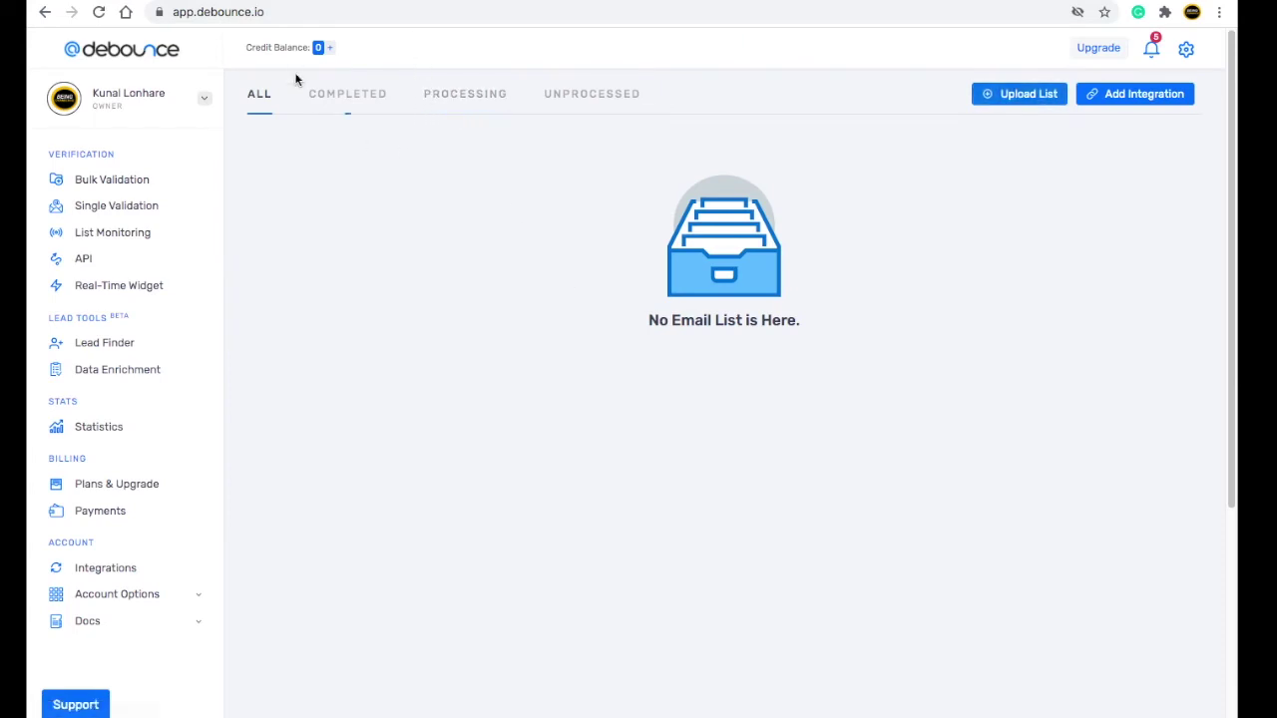
left_click(171, 11)
left_click(442, 191)
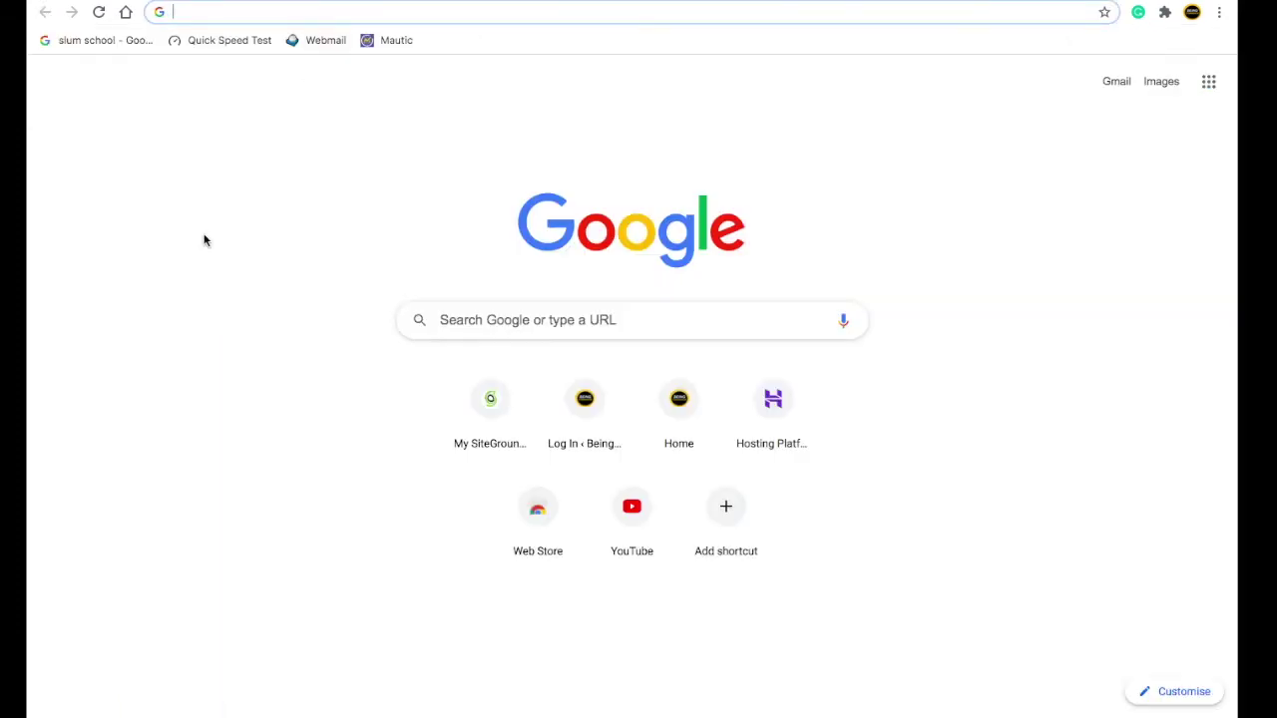
type("my")
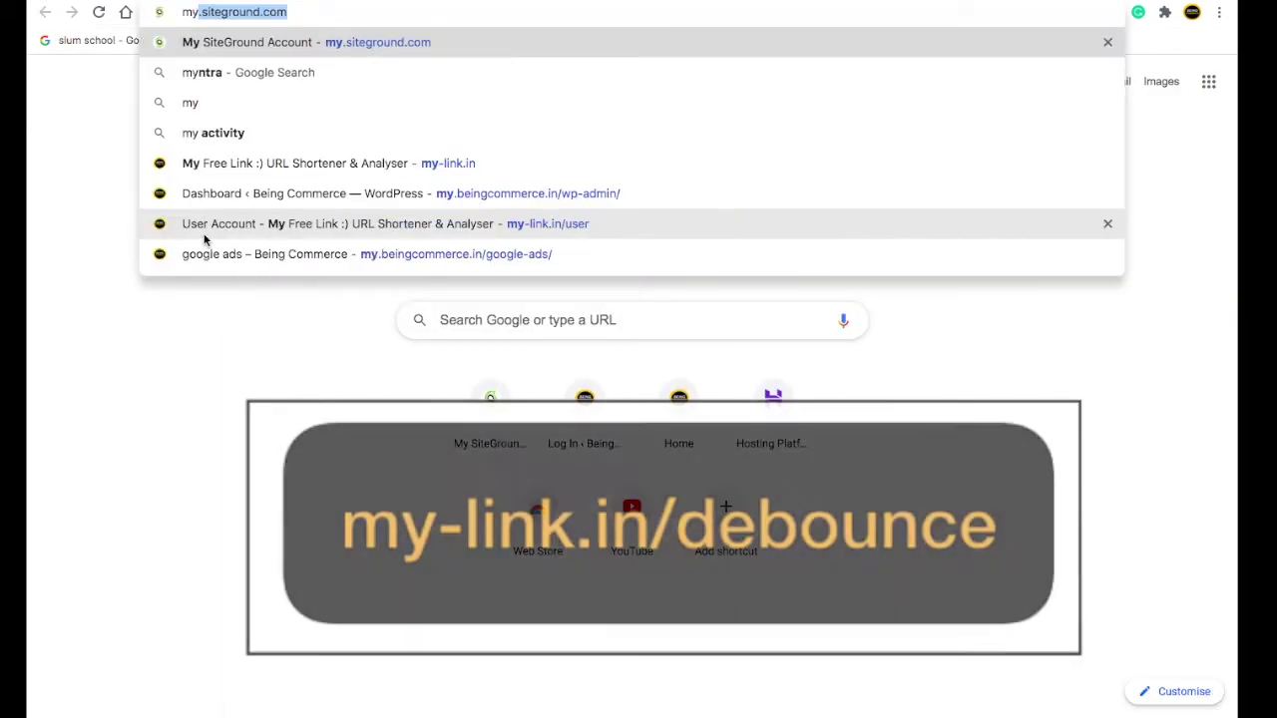
type("-link.i")
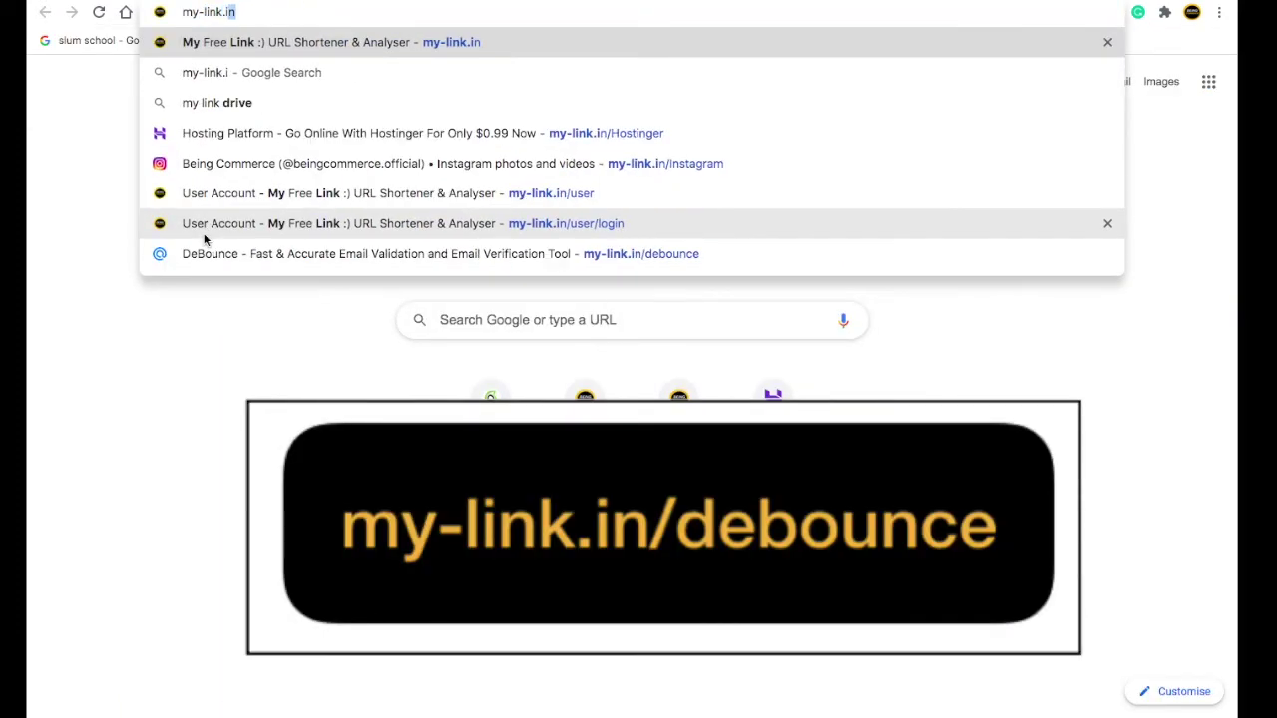
type("n/de")
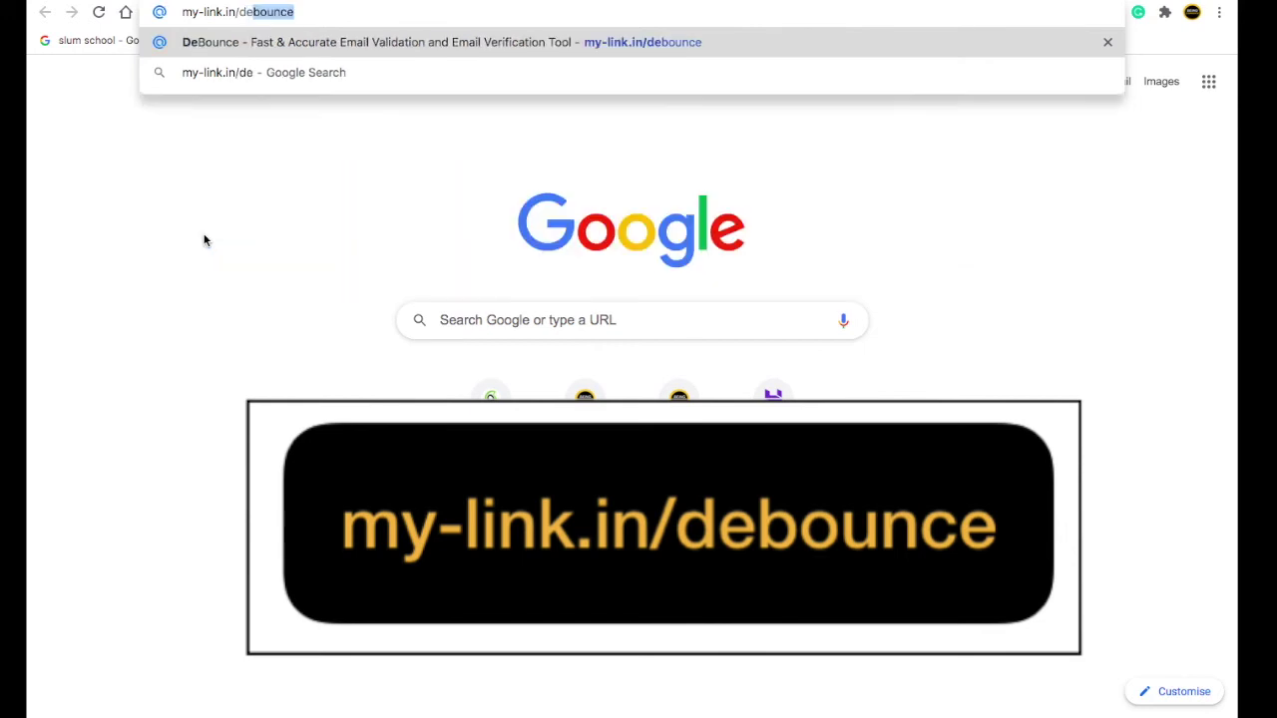
type("bounce")
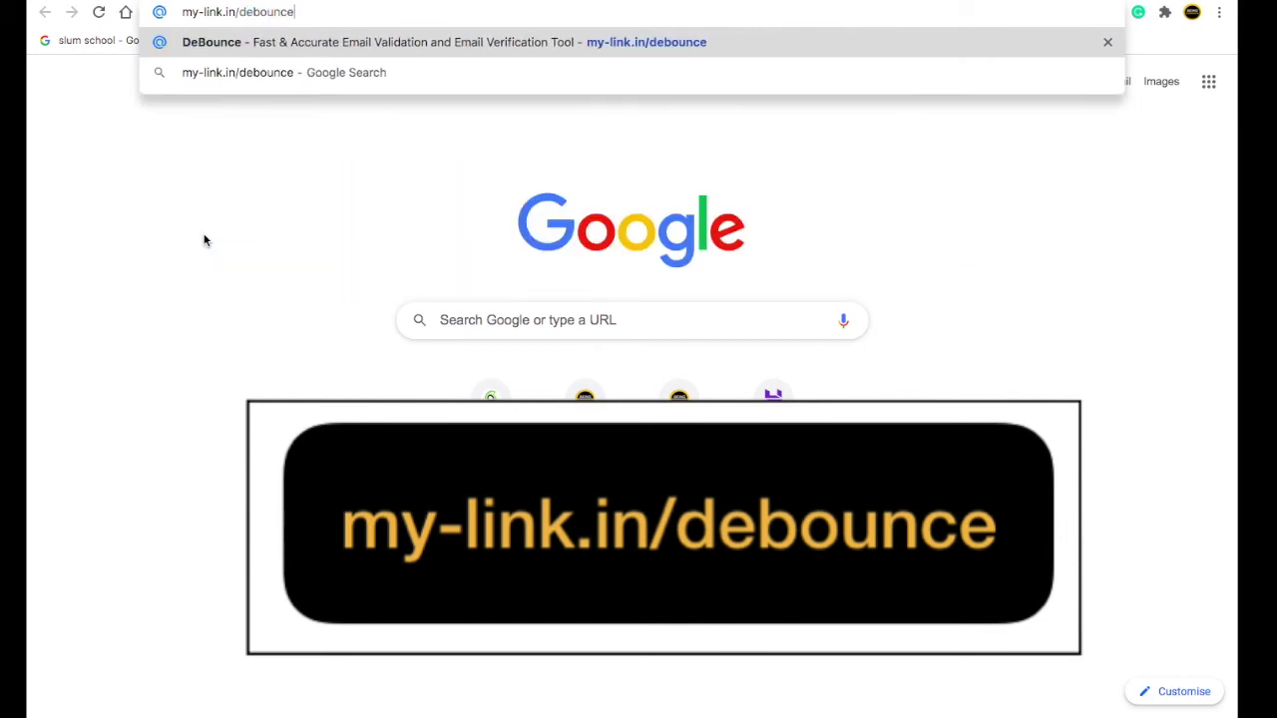
key("Return")
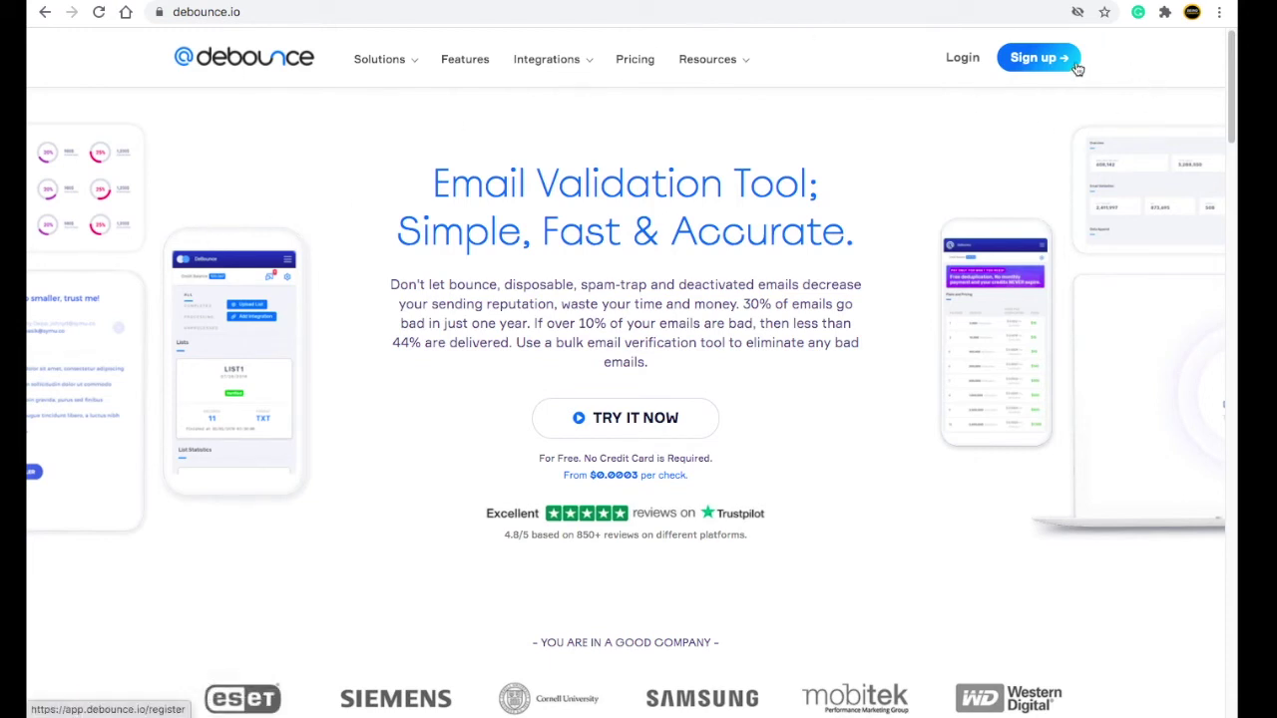
left_click(1025, 71)
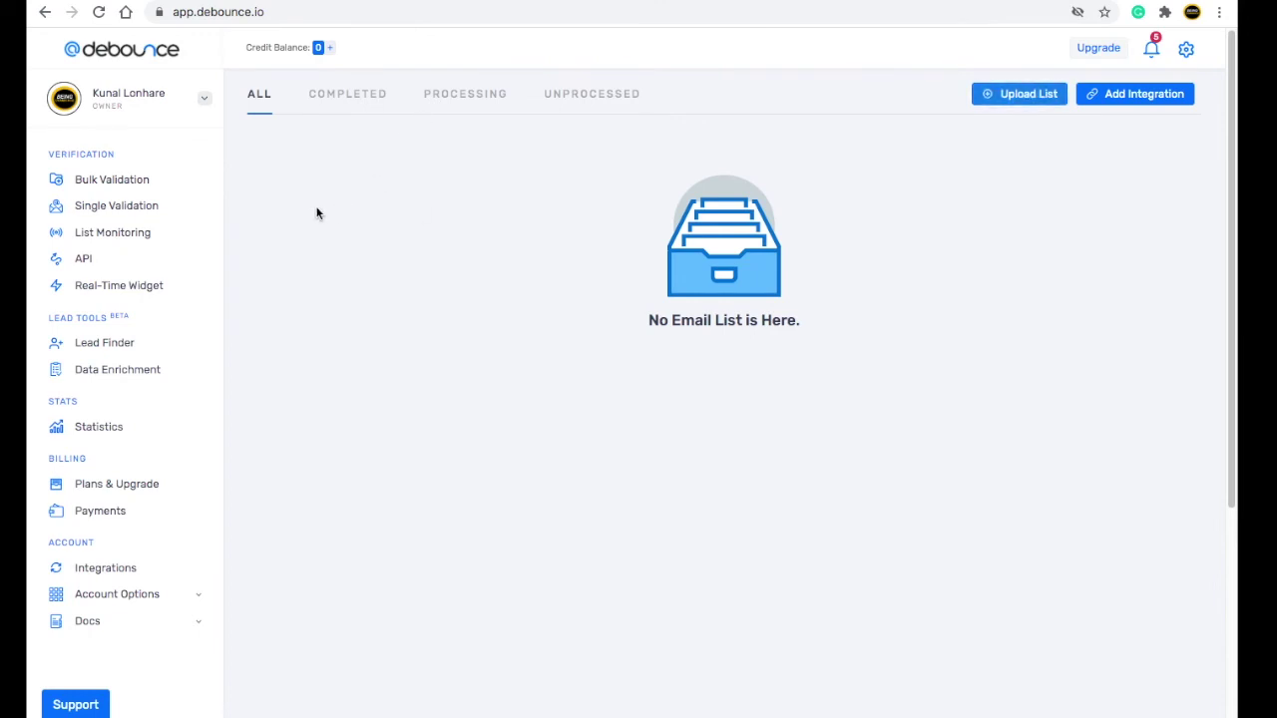
left_click(110, 210)
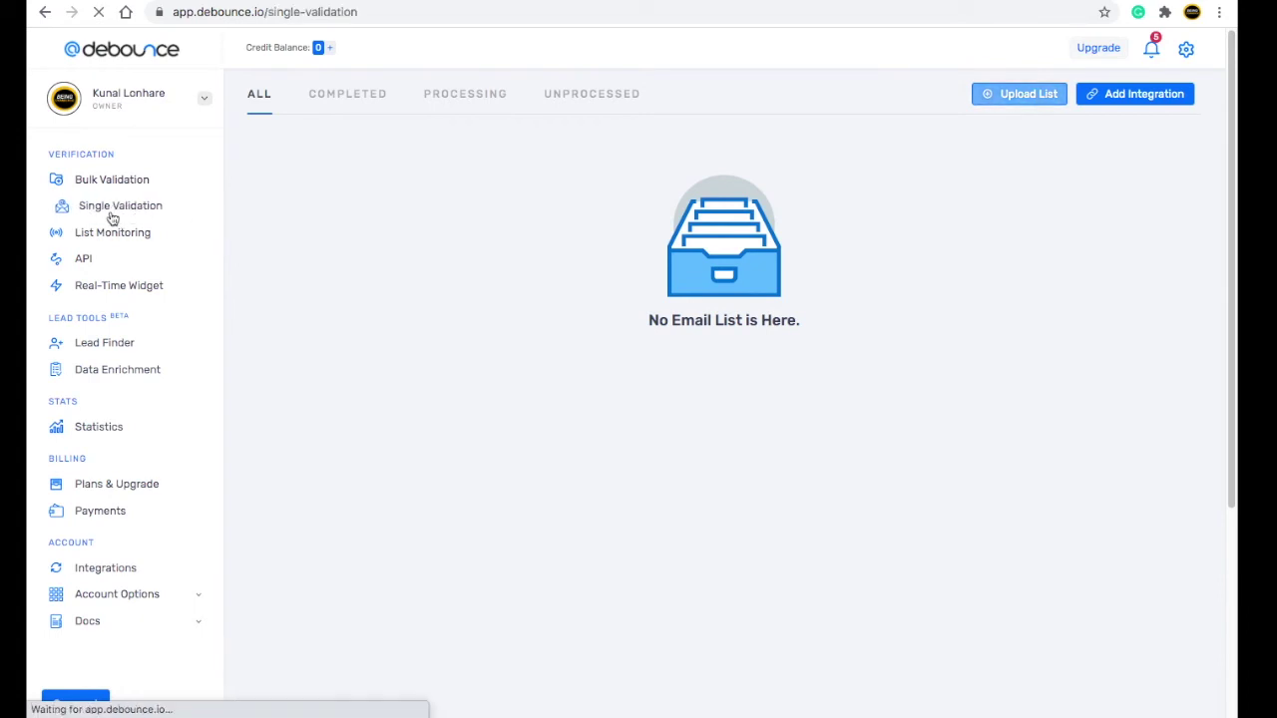
left_click(337, 287)
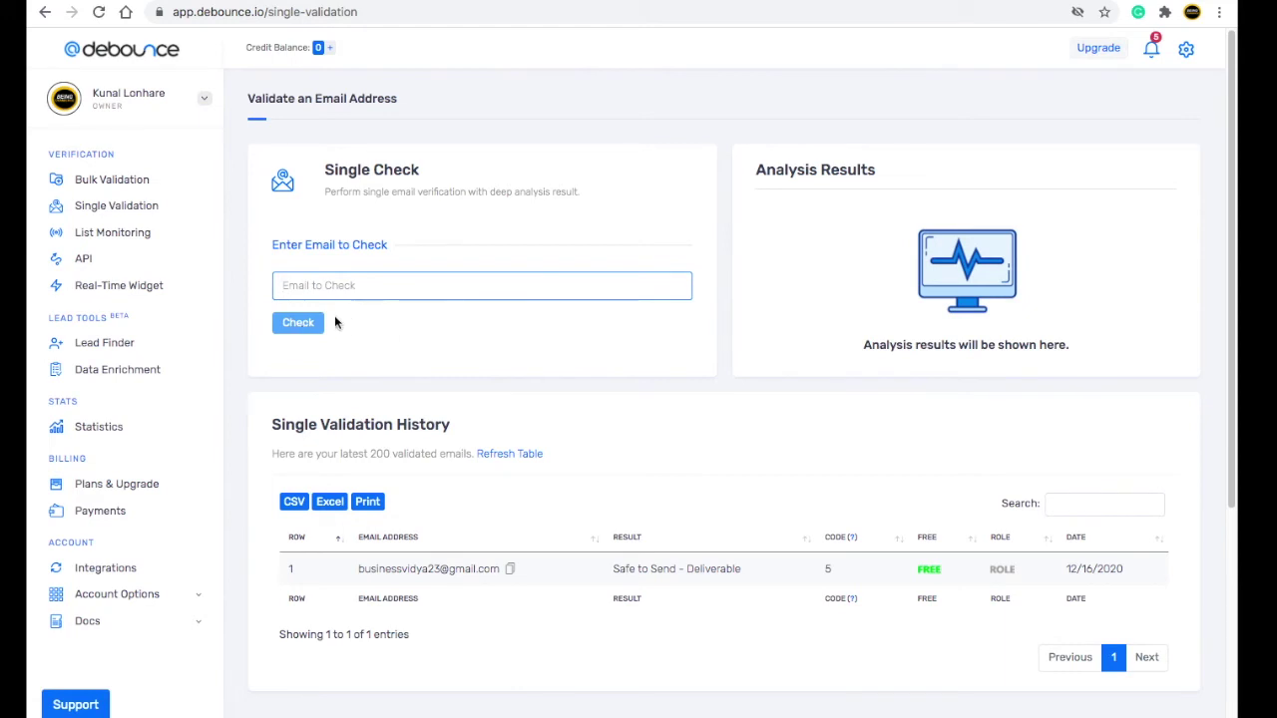
left_click(174, 191)
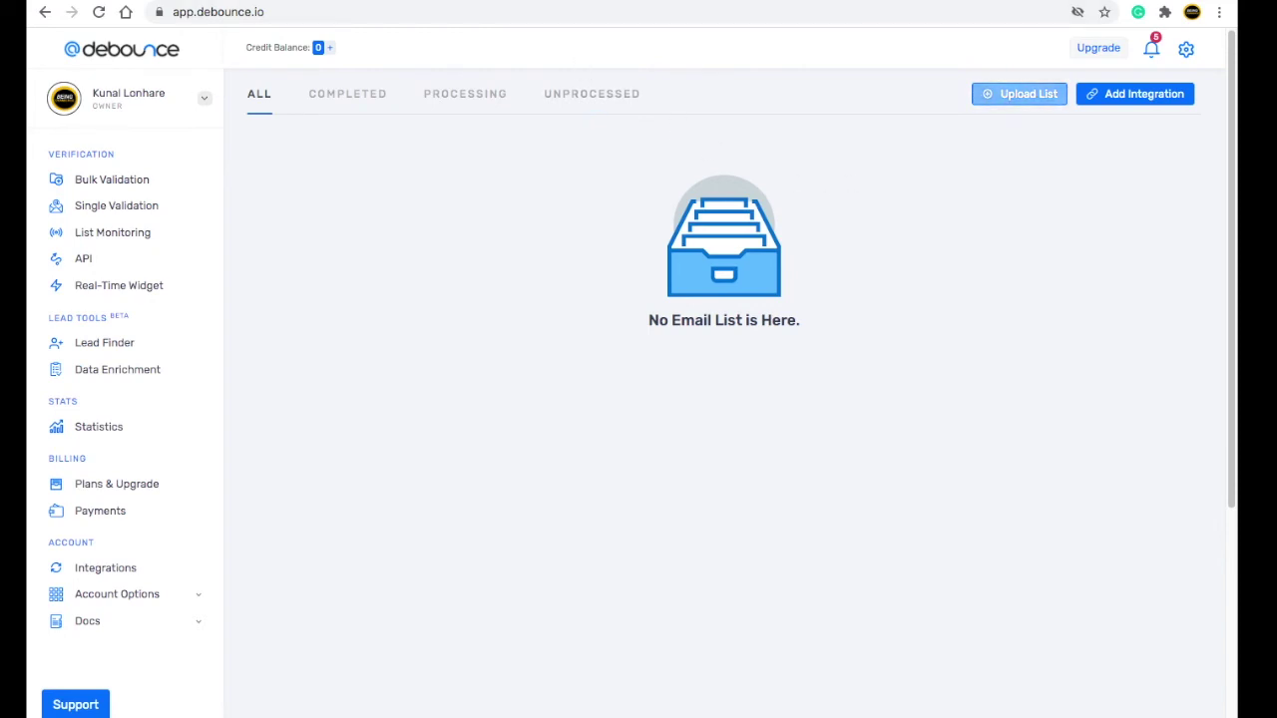
Open the 'Free PDF Book Pop up' email under Channels > Emails and preview it
left_click(755, 20)
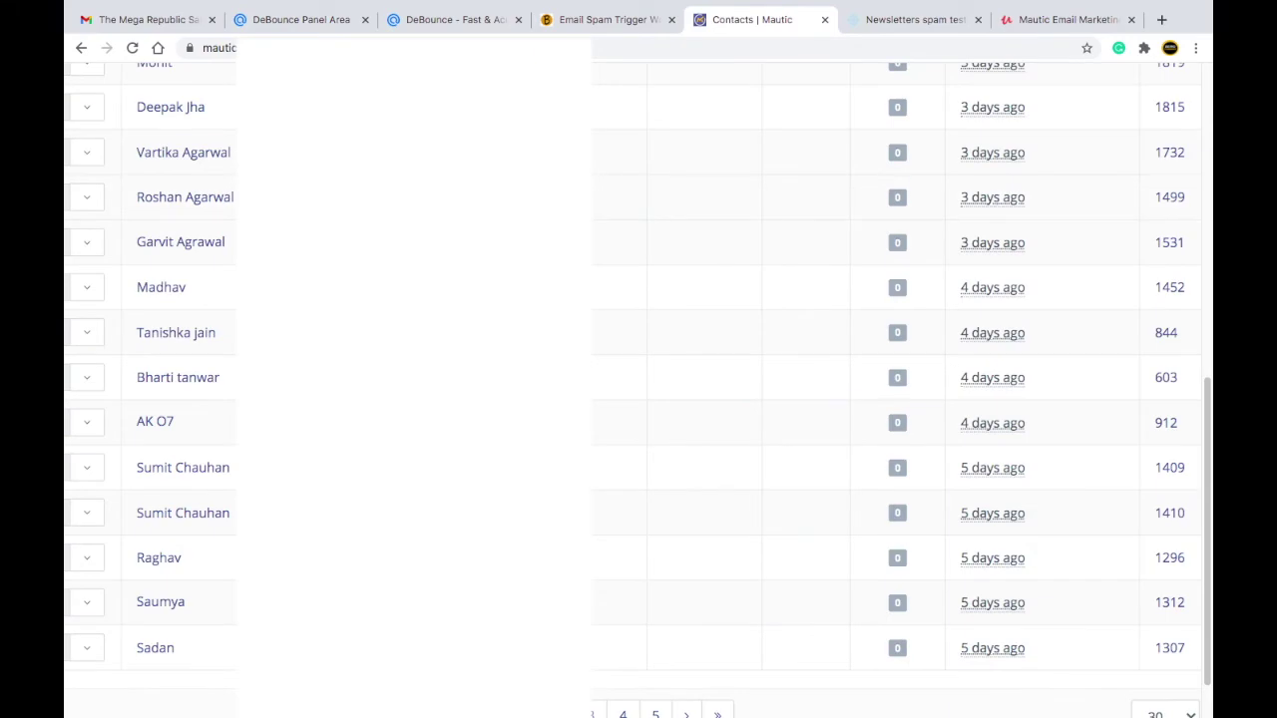
scroll(697, 99, "up", 10)
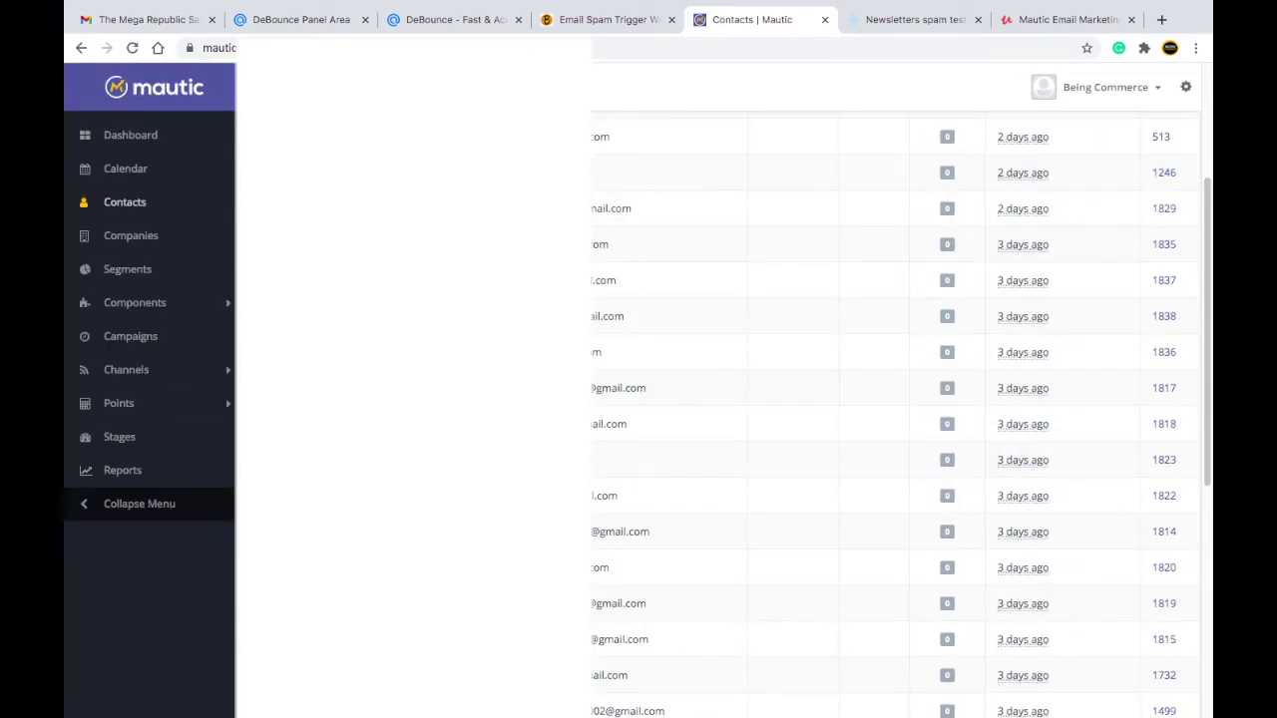
left_click(122, 135)
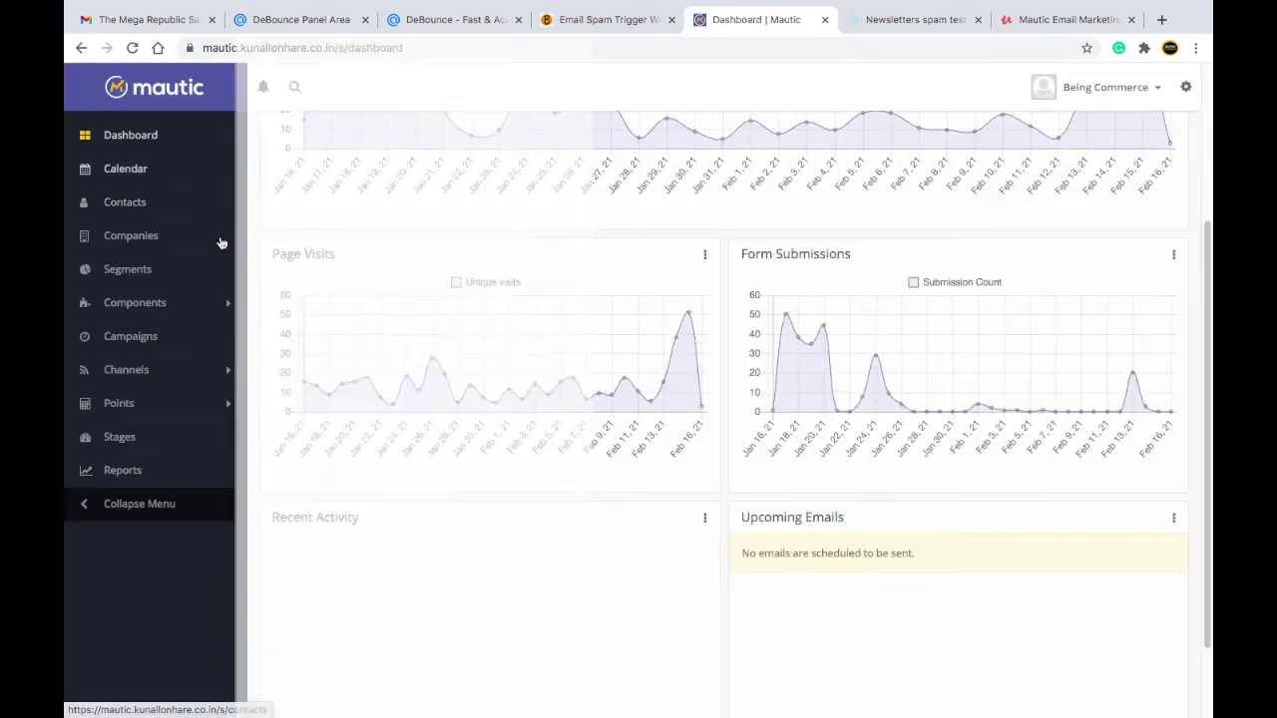
left_click(136, 371)
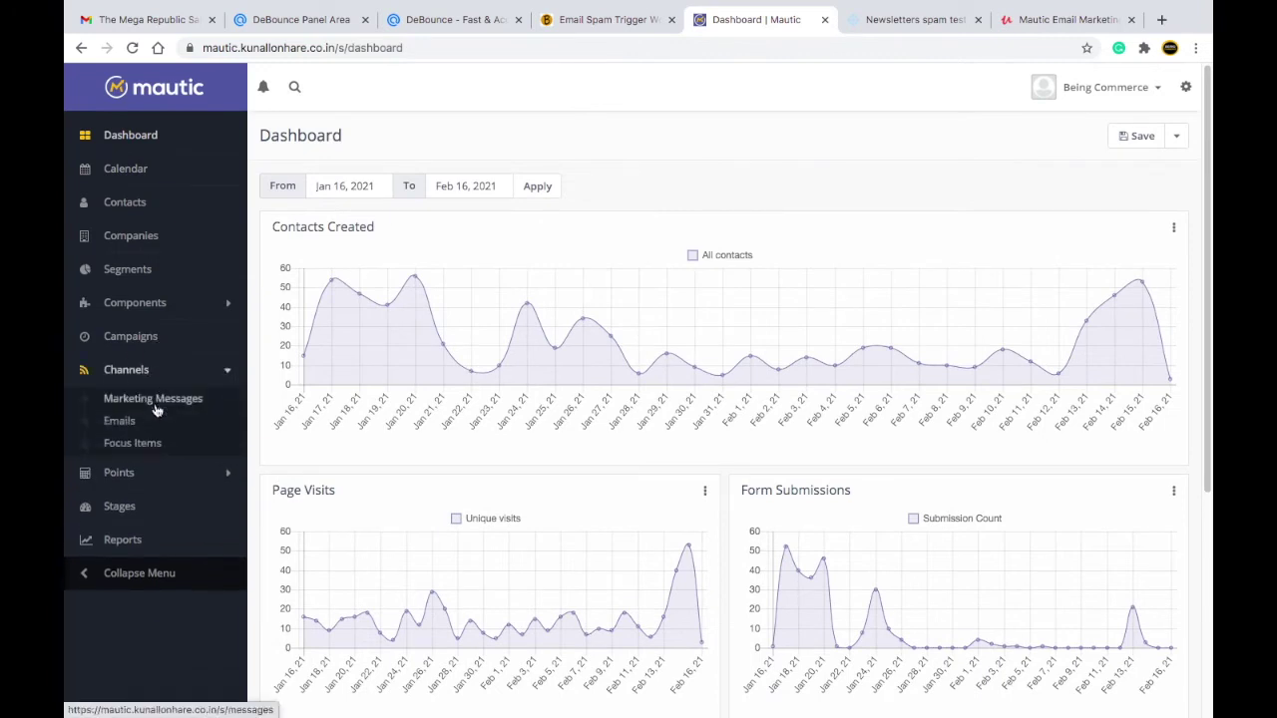
left_click(125, 421)
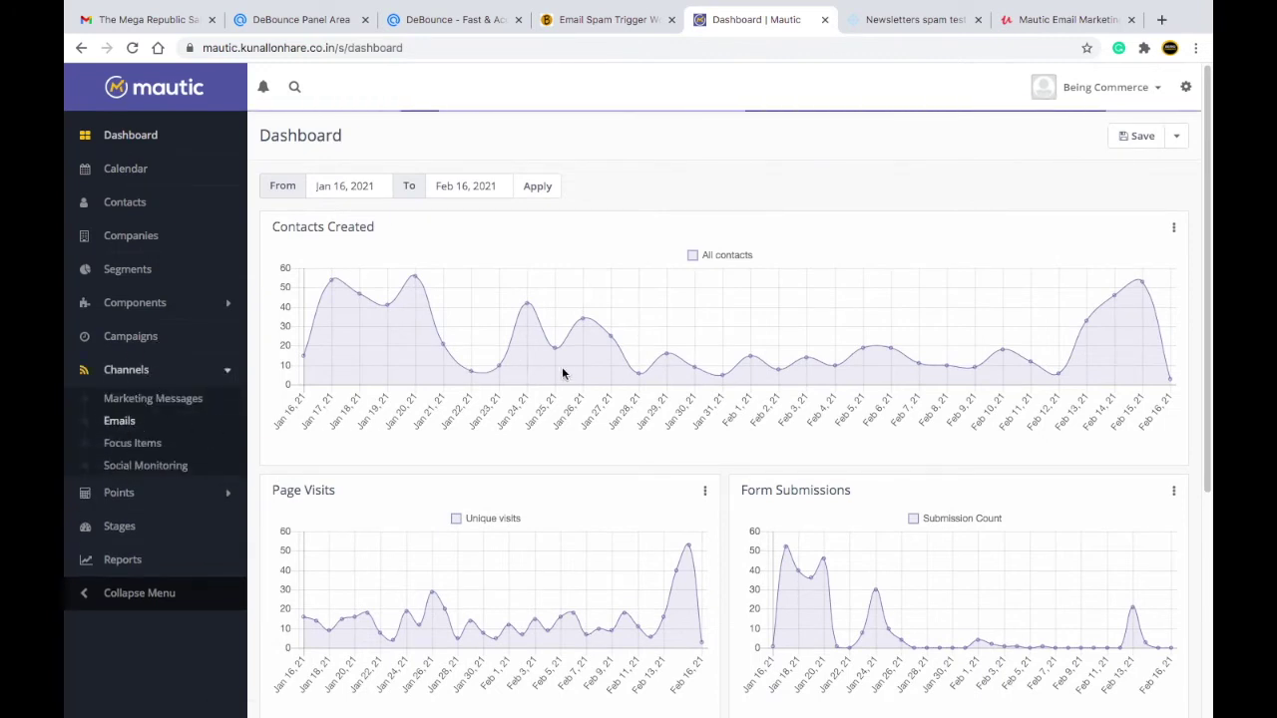
left_click(417, 271)
left_click(1177, 224)
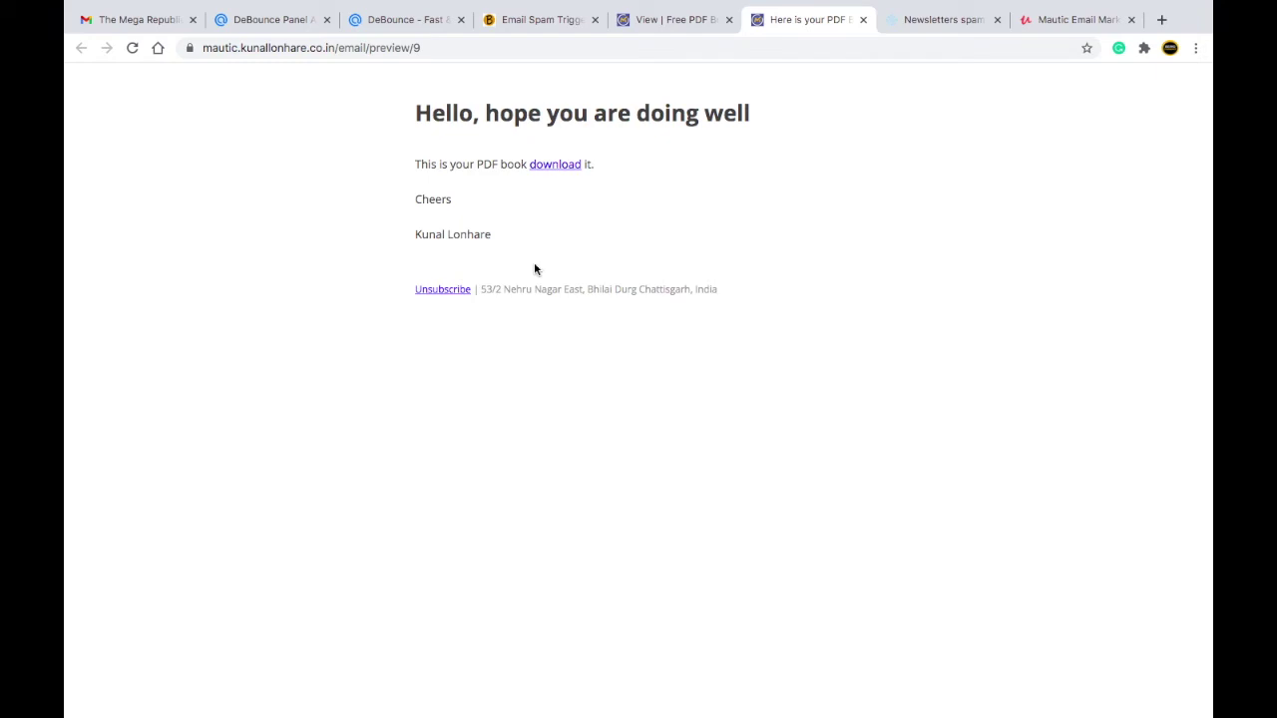
Copy the preview's full text, from greeting heading to signature
left_click_drag(522, 241, 436, 112)
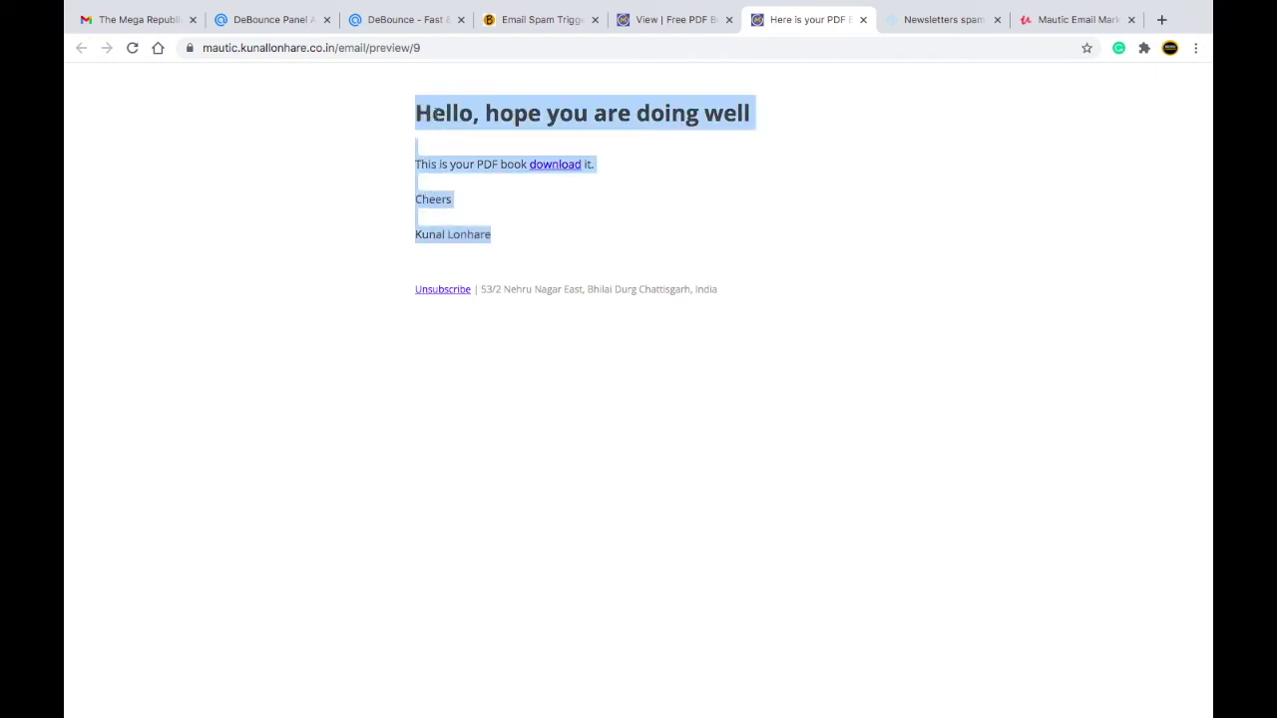
right_click(436, 113)
left_click(487, 146)
left_click(578, 212)
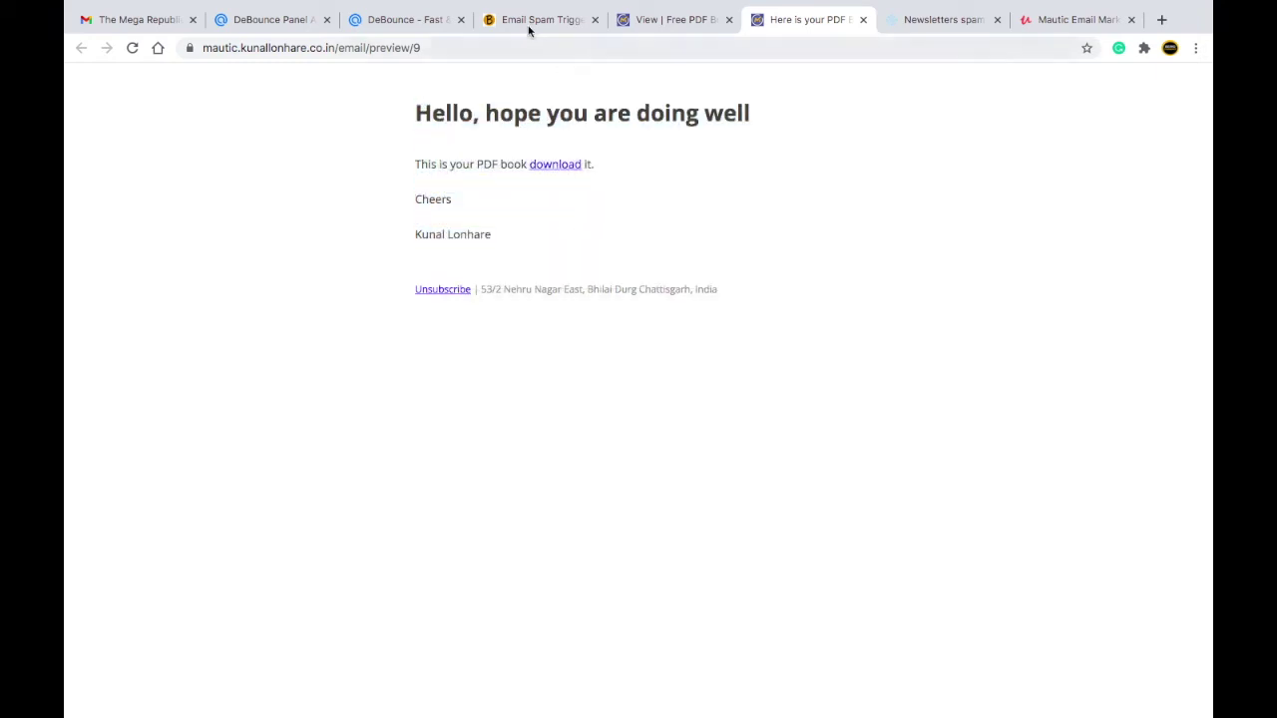
left_click(529, 20)
Paste the copied email into the newsletter box and scan it for spam words
scroll(432, 160, "up", 5)
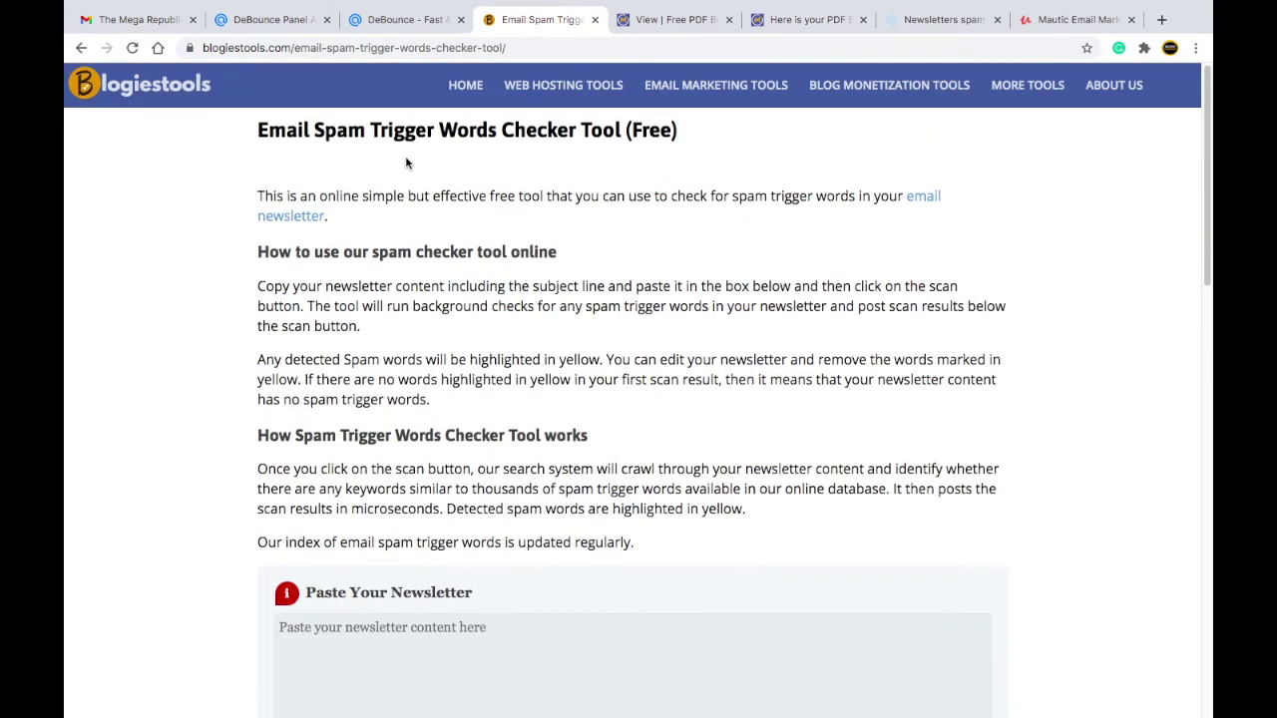
scroll(494, 251, "down", 5)
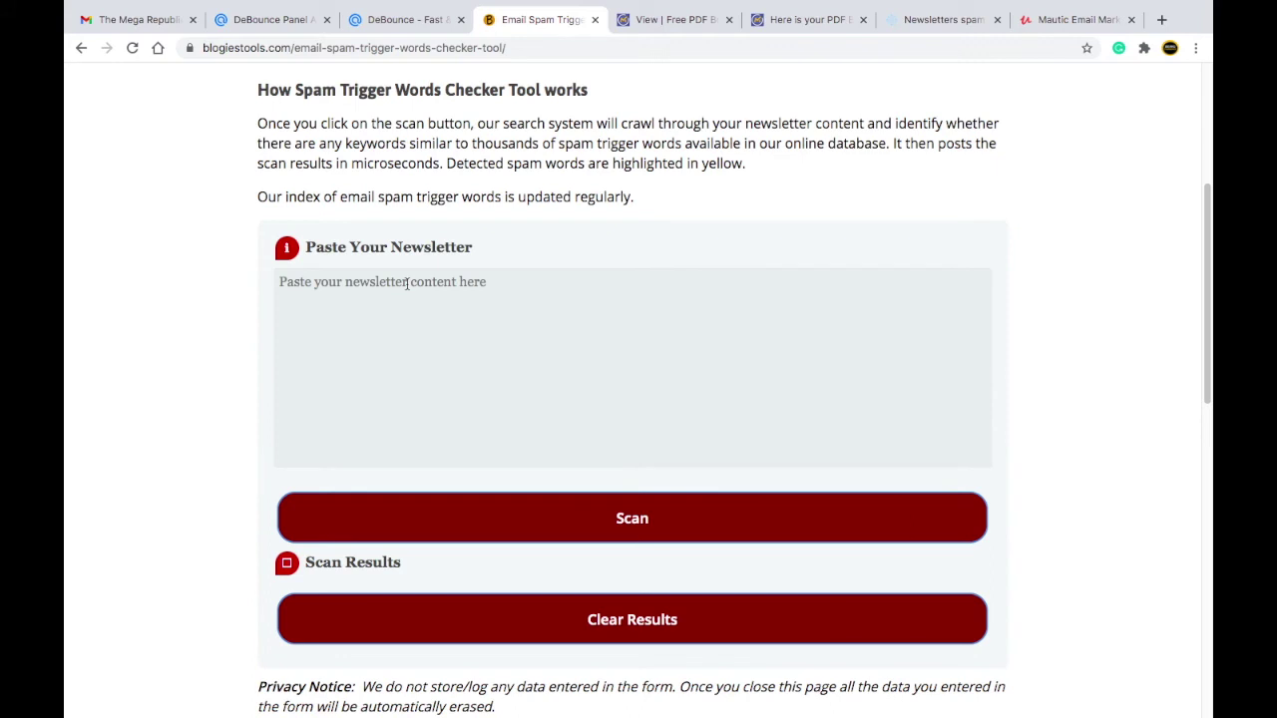
left_click(407, 284)
key("ctrl+v")
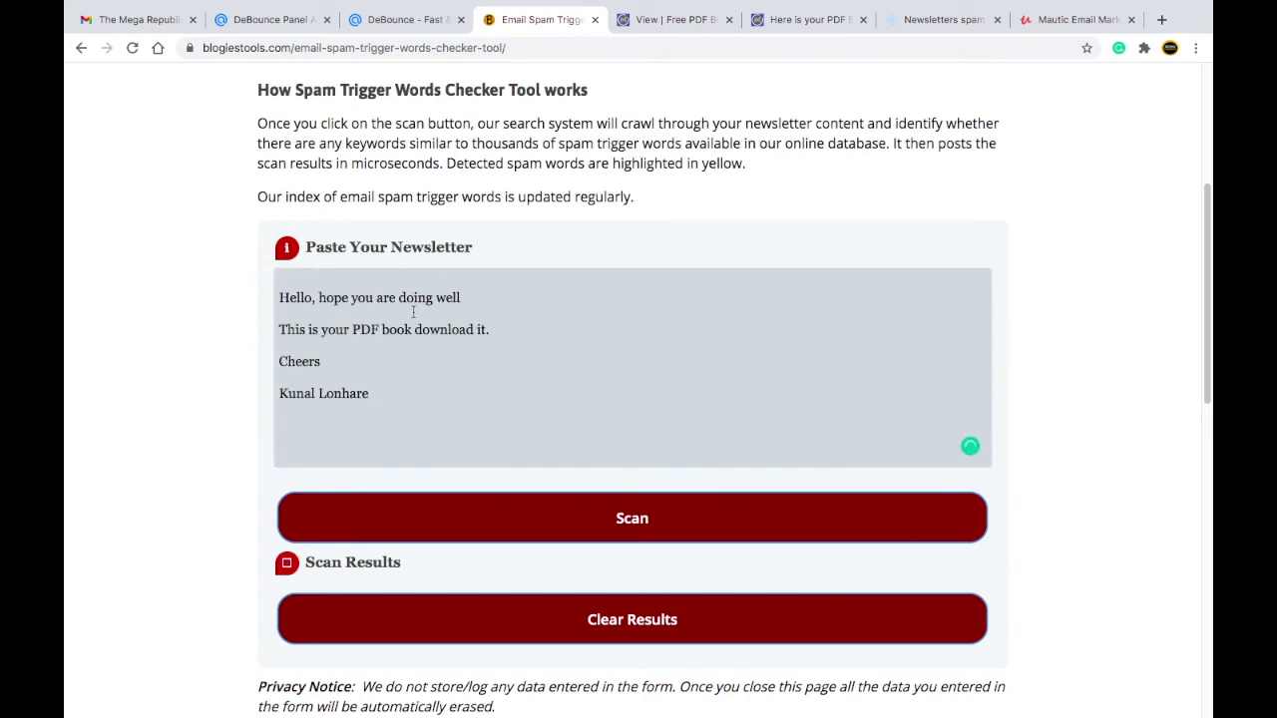
left_click(481, 508)
scroll(619, 534, "down", 2)
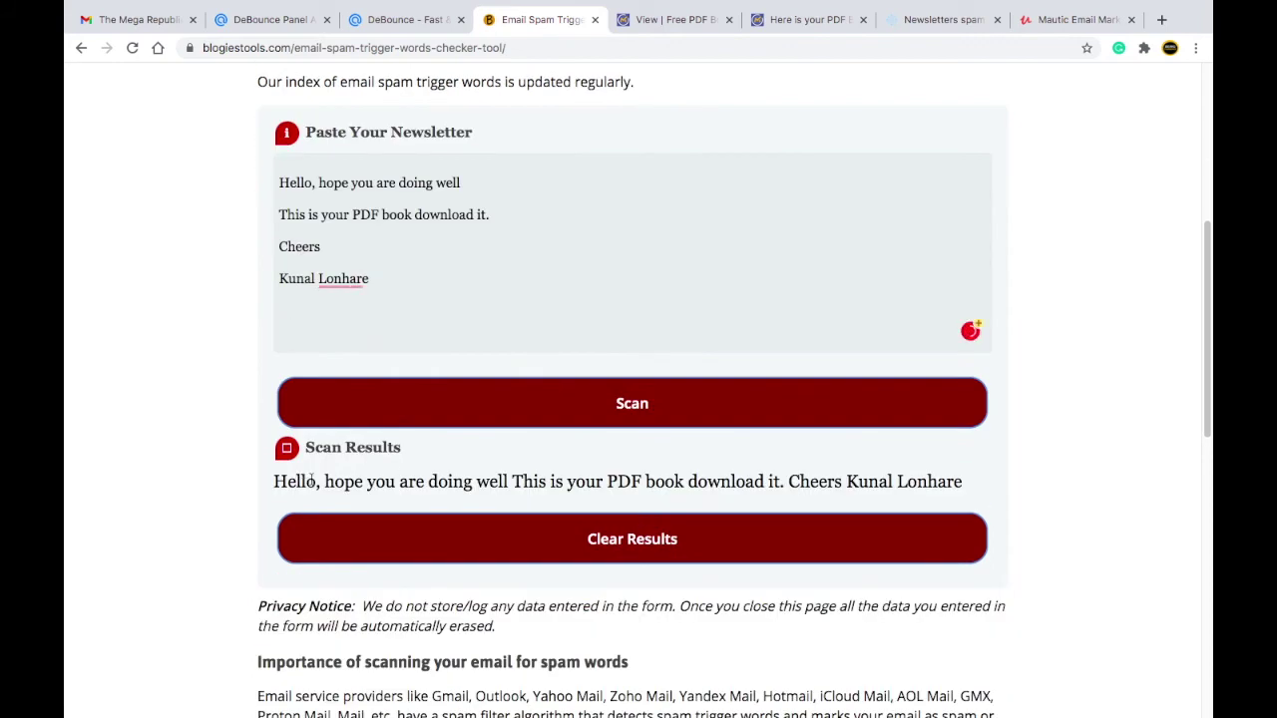
mouse_move(277, 482)
left_mouse_down()
mouse_move(944, 482)
mouse_move(276, 477)
left_mouse_up()
Insert 'free' after 'doing well' and rescan so 'free' is flagged
left_click(482, 186)
type("fr")
left_click(639, 408)
left_click_drag(549, 482, 513, 481)
left_click(570, 481)
left_click(513, 481)
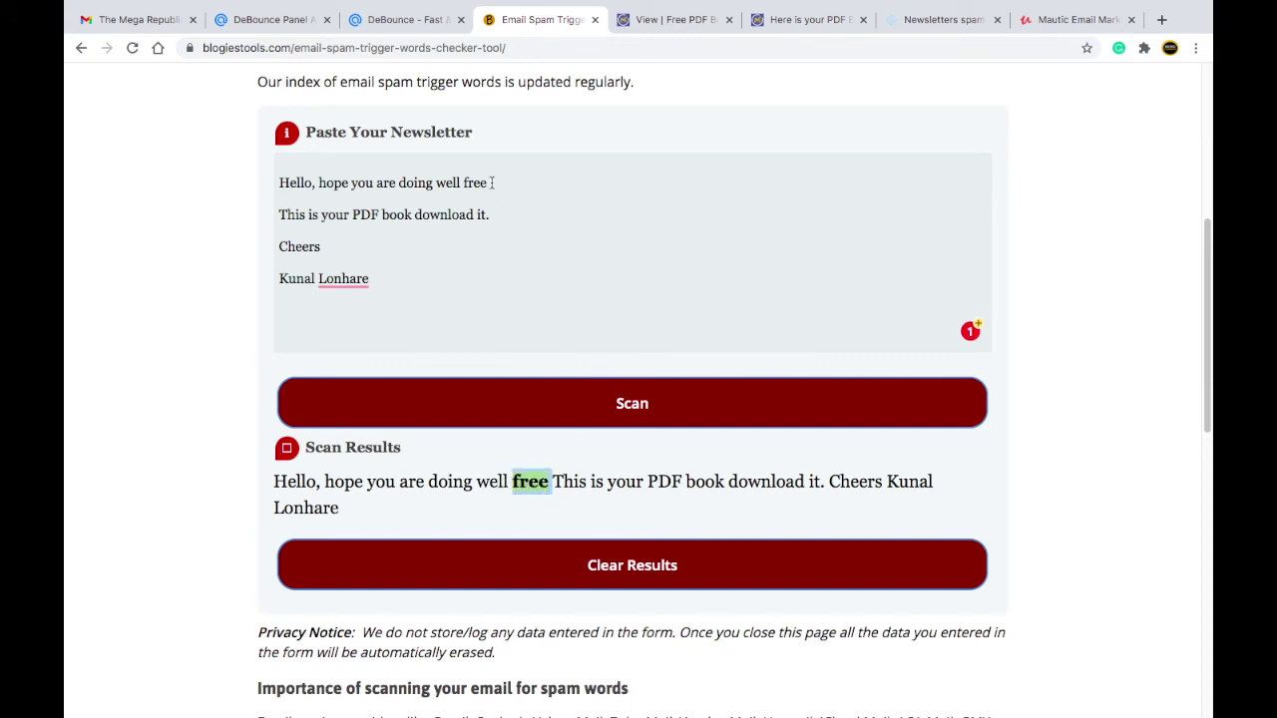
left_click_drag(491, 183, 464, 183)
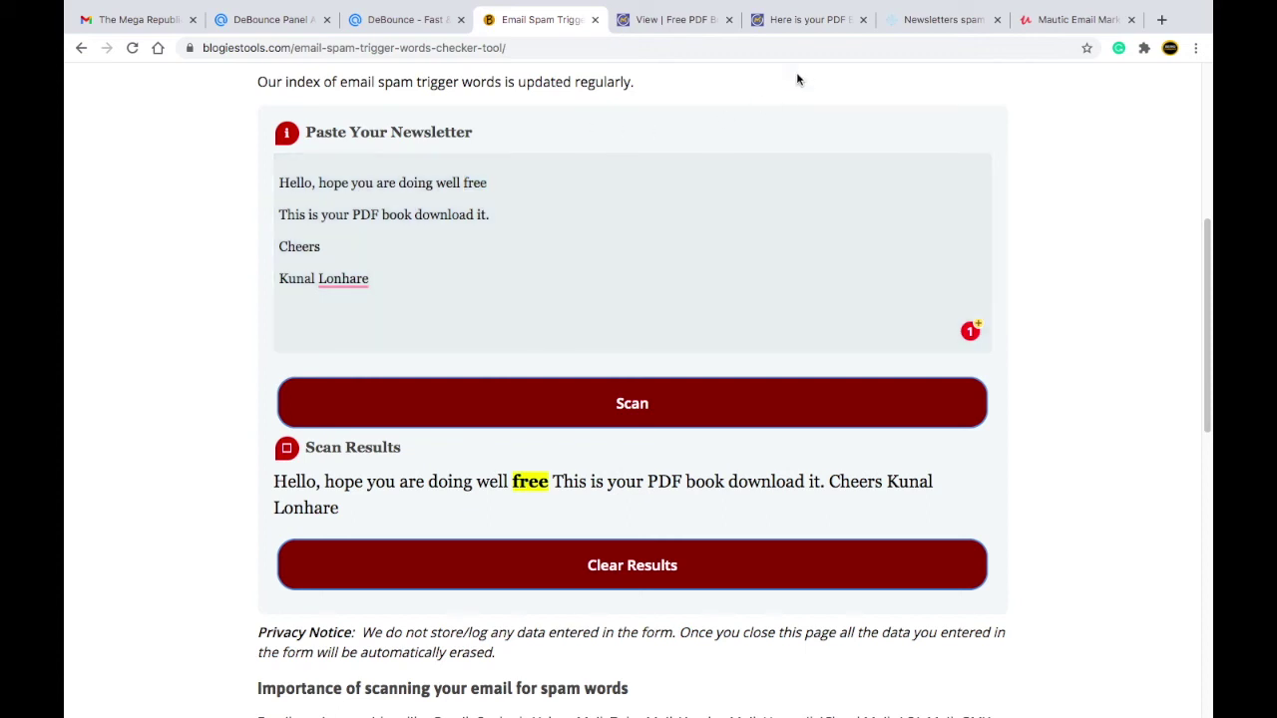
left_click(775, 22)
key("ctrl+shift+Tab")
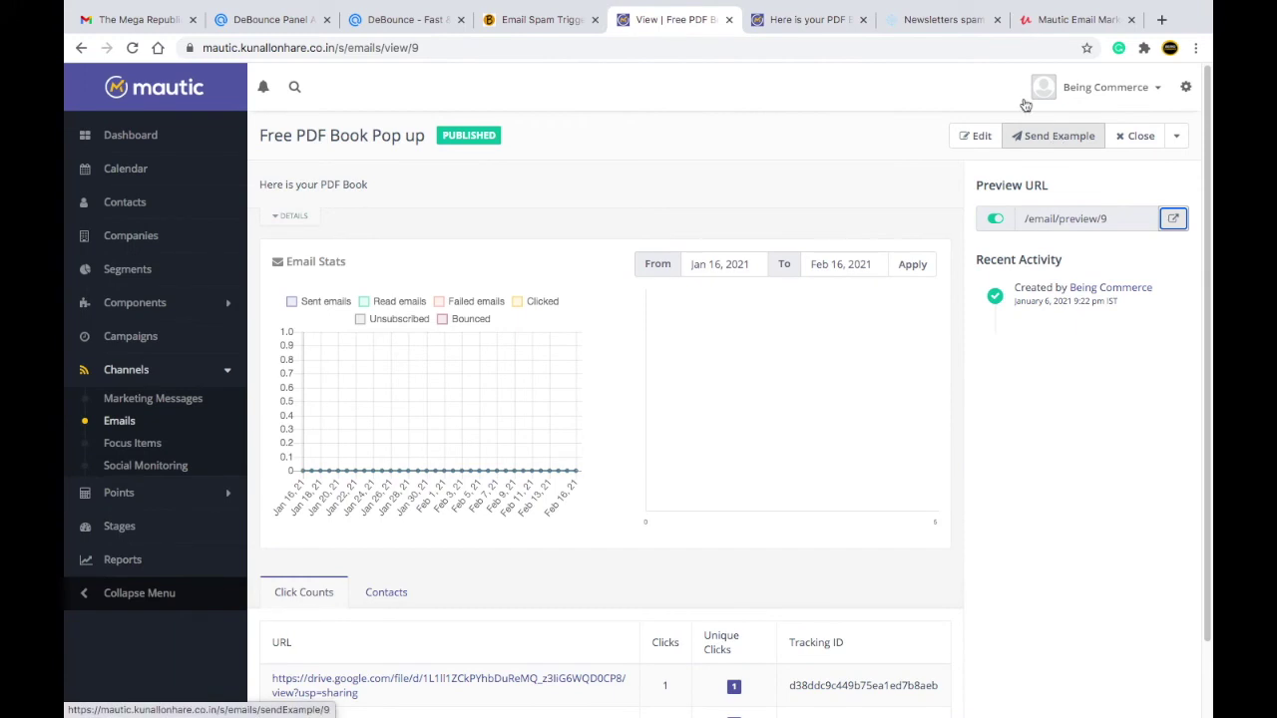
Open Send Example for the email and clear the default recipient address
key("ctrl+Tab")
key("ctrl+Tab")
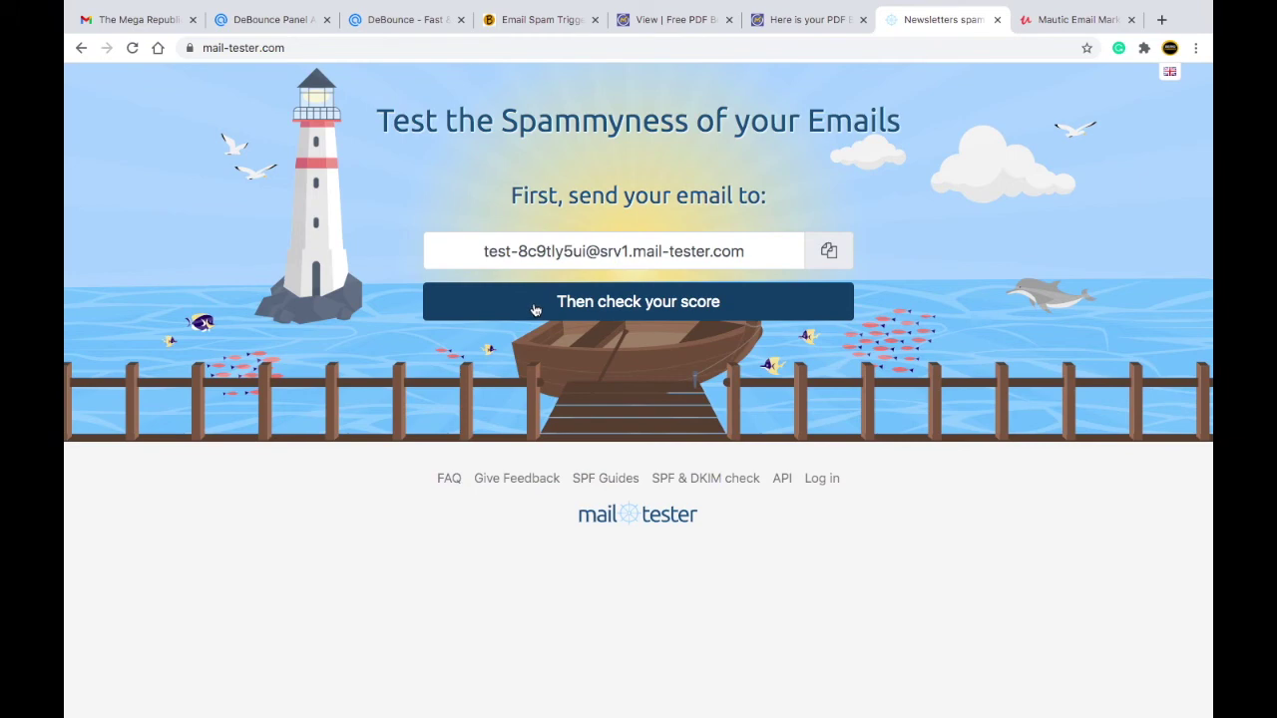
left_click(816, 20)
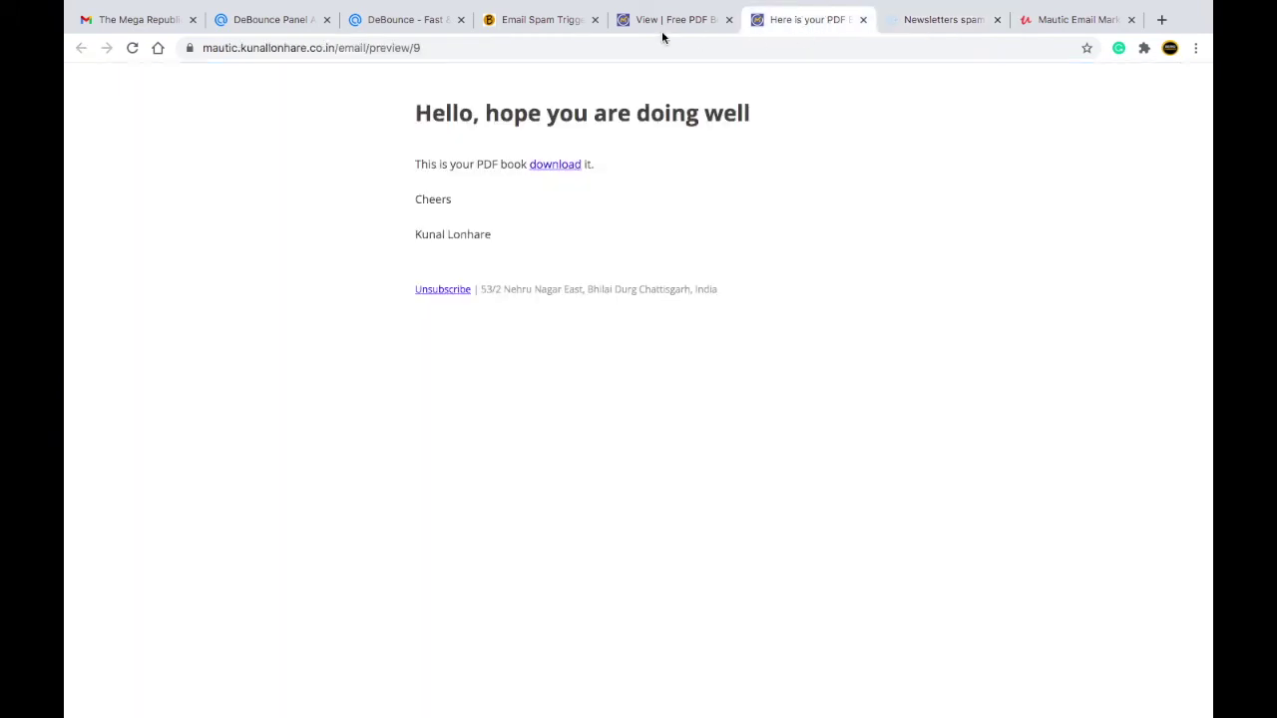
left_click(663, 20)
left_click(1039, 140)
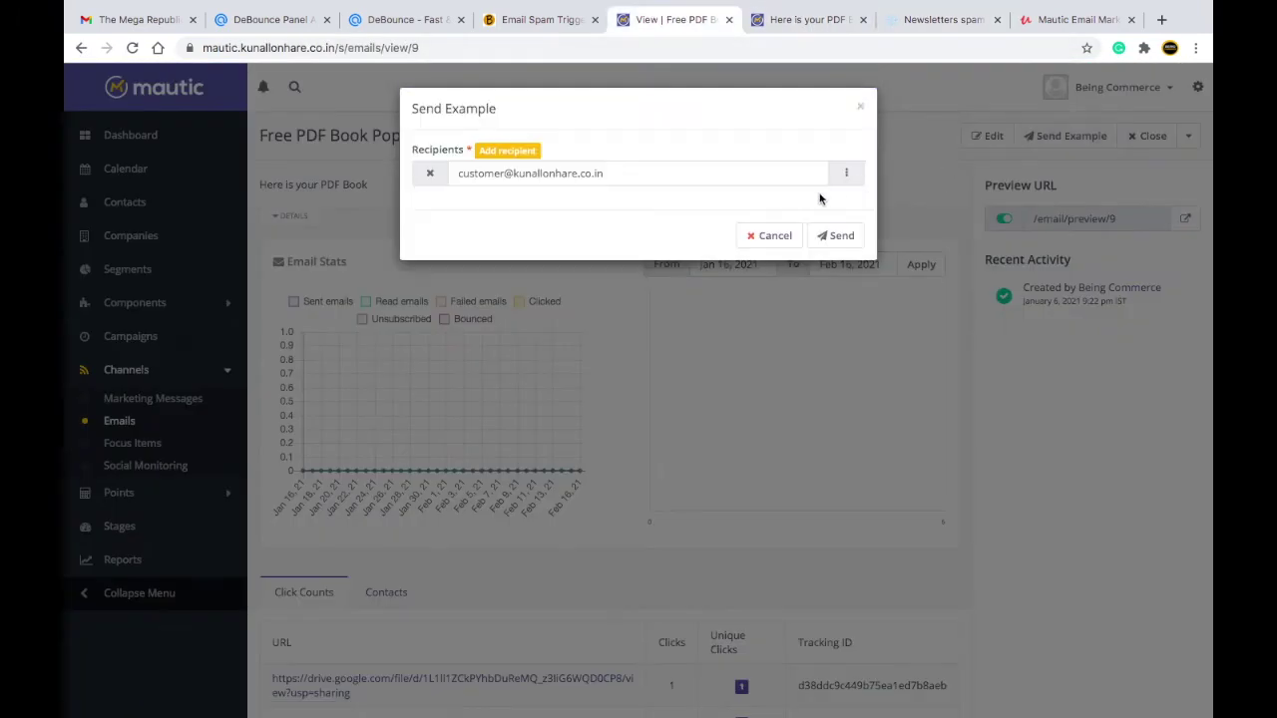
double_click(539, 176)
key("ctrl+a")
key("BackSpace")
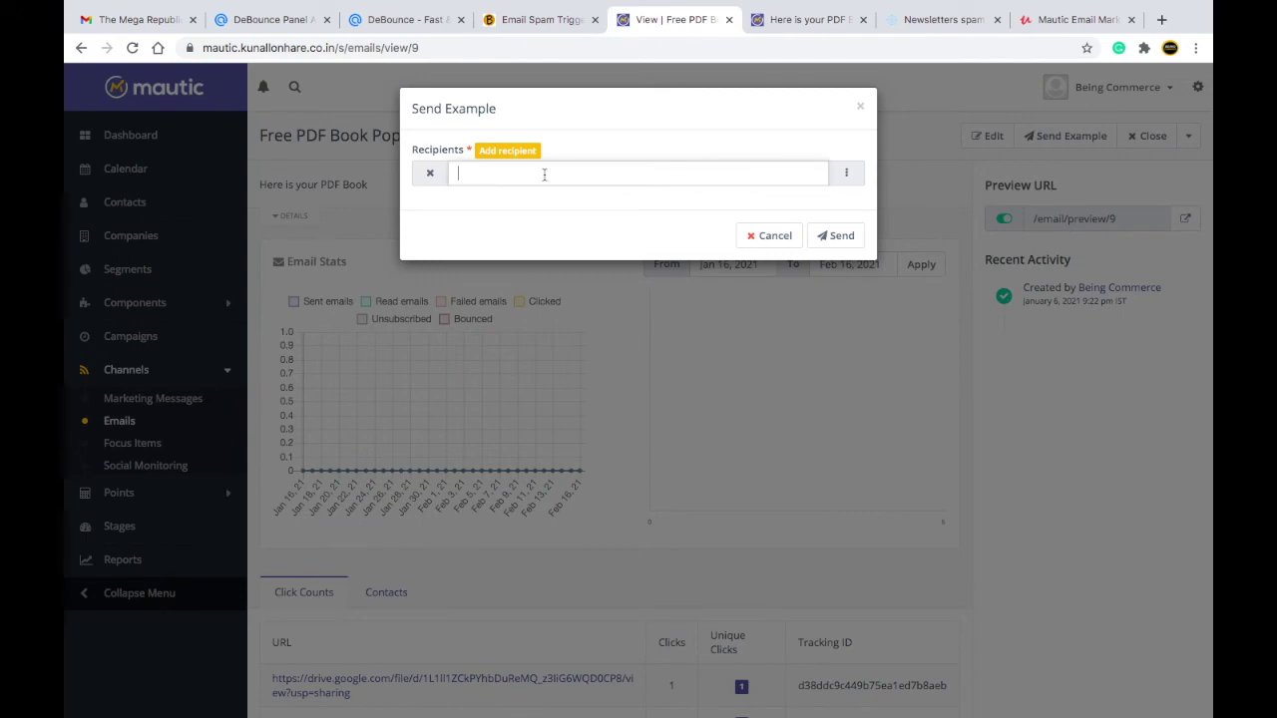
Copy the mail-tester address into Recipients and send the test email
left_click(938, 20)
left_click(829, 250)
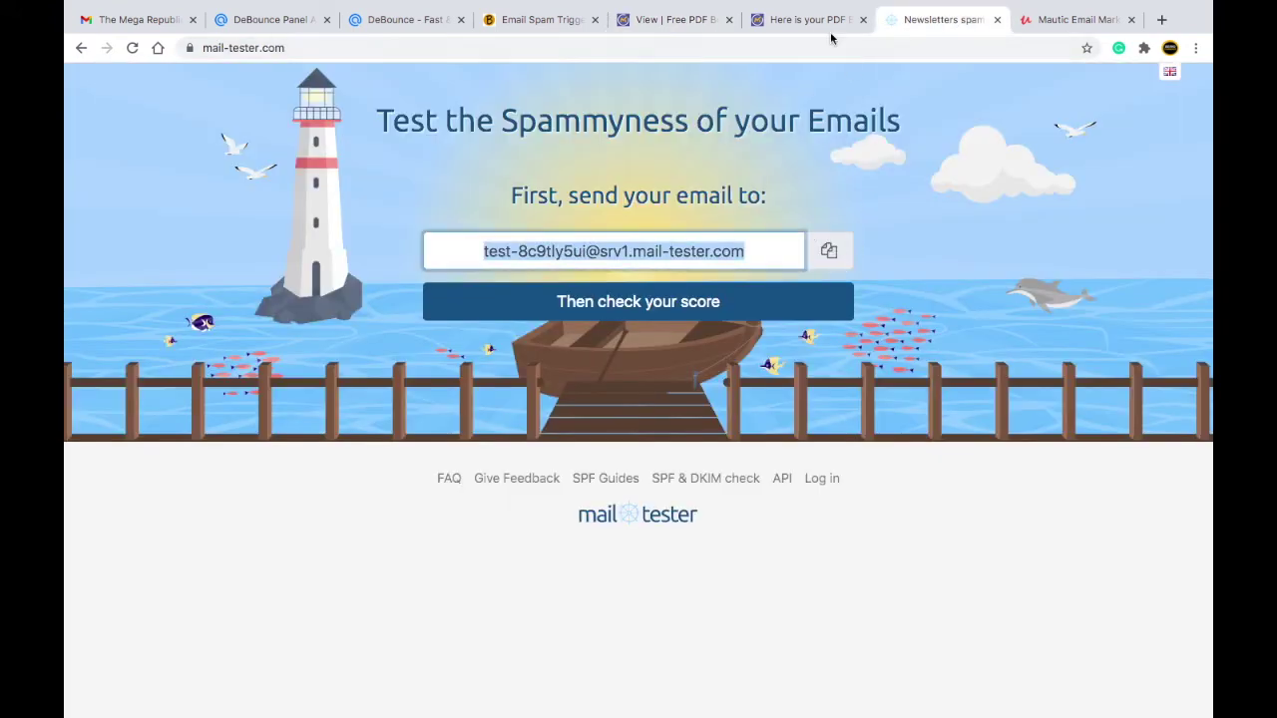
left_click(674, 19)
key("ctrl+v")
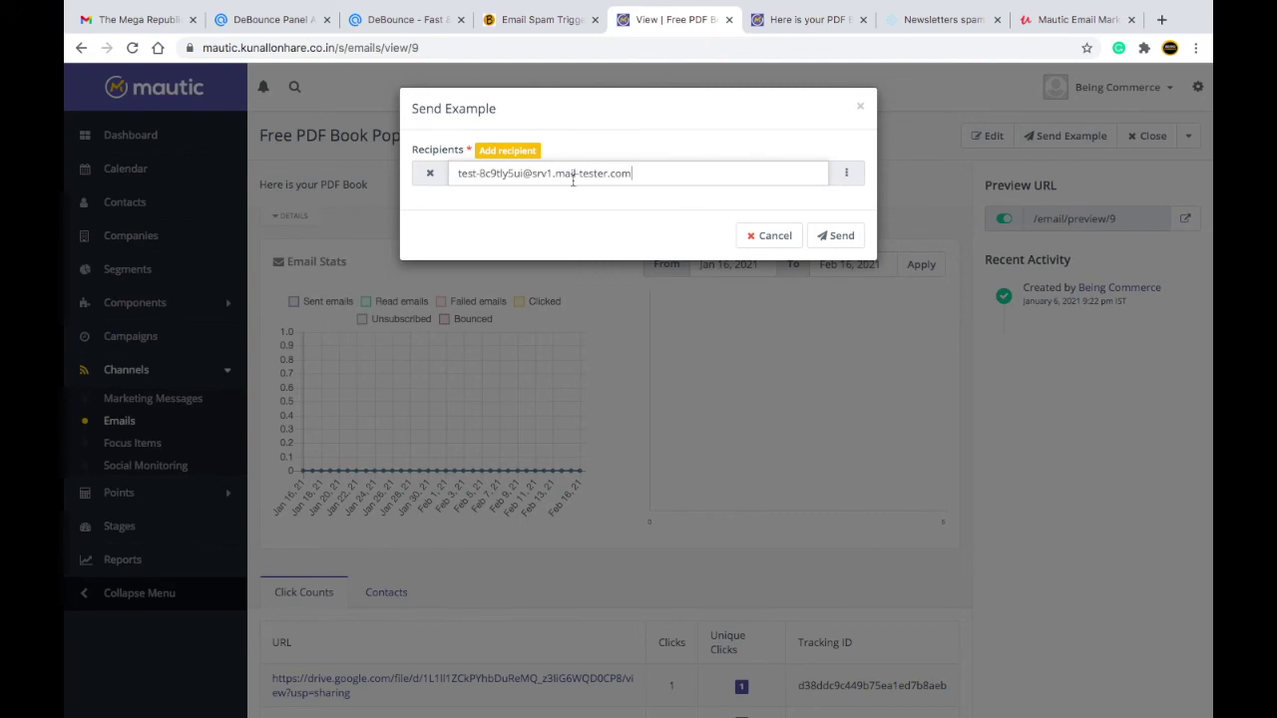
left_click(834, 236)
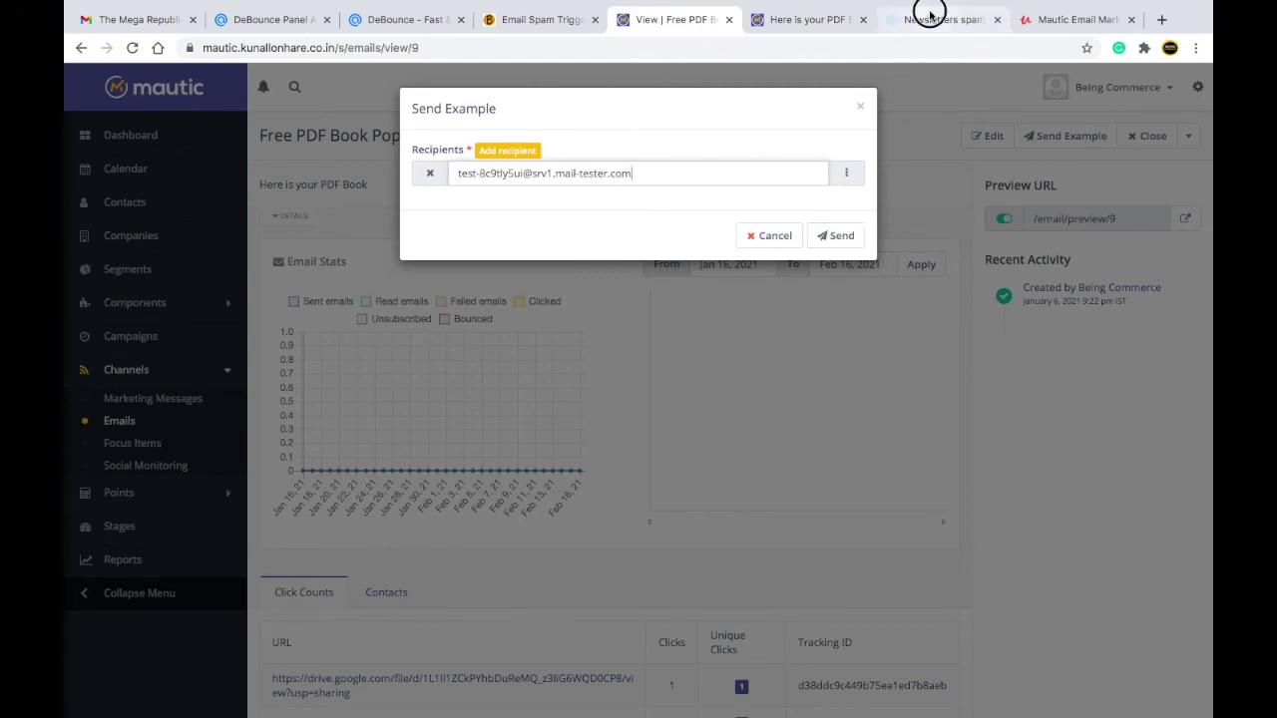
left_click(937, 19)
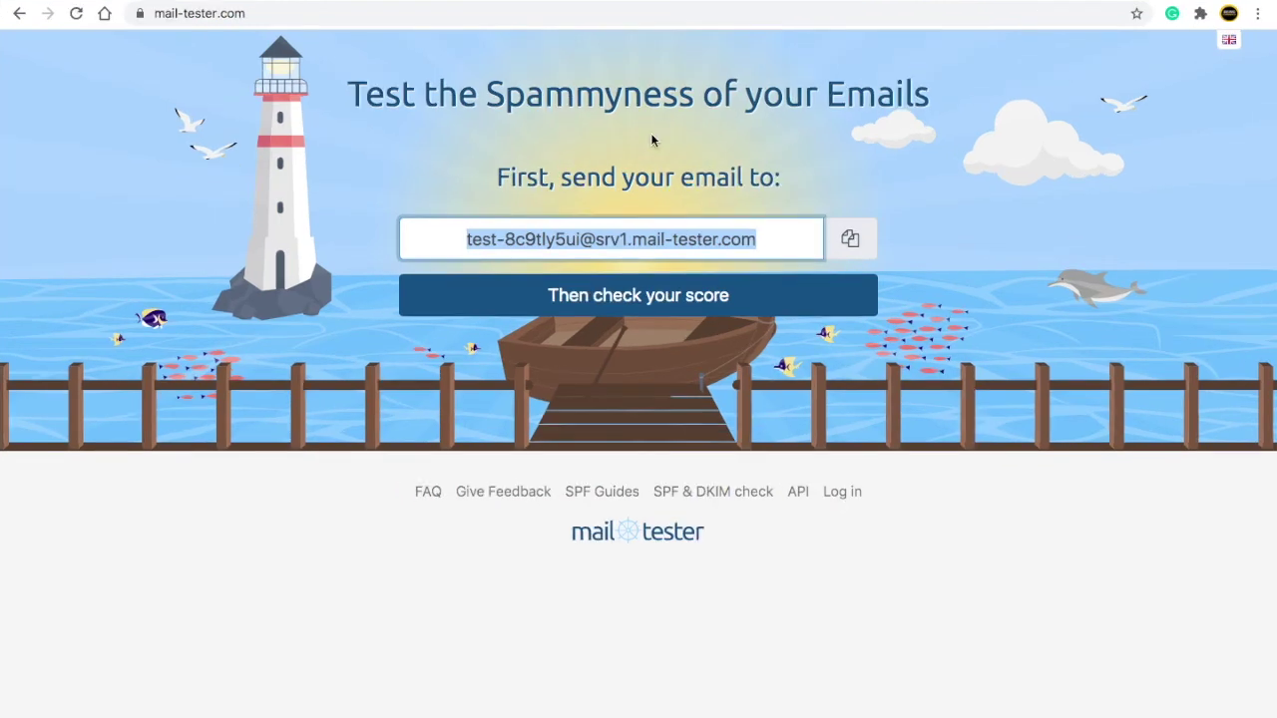
key("super+shift+n")
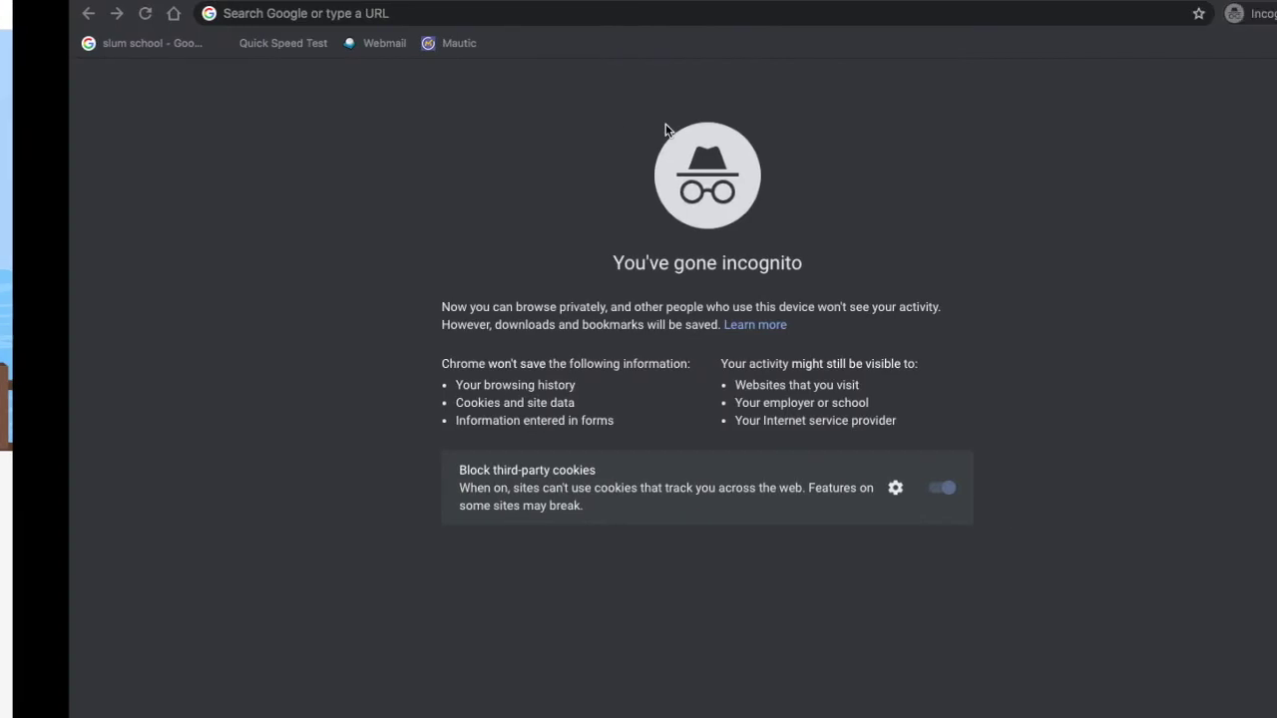
Load beingcommerce.in in incognito, open its Register form, then return to the bounce slide
type("bein")
key("Return")
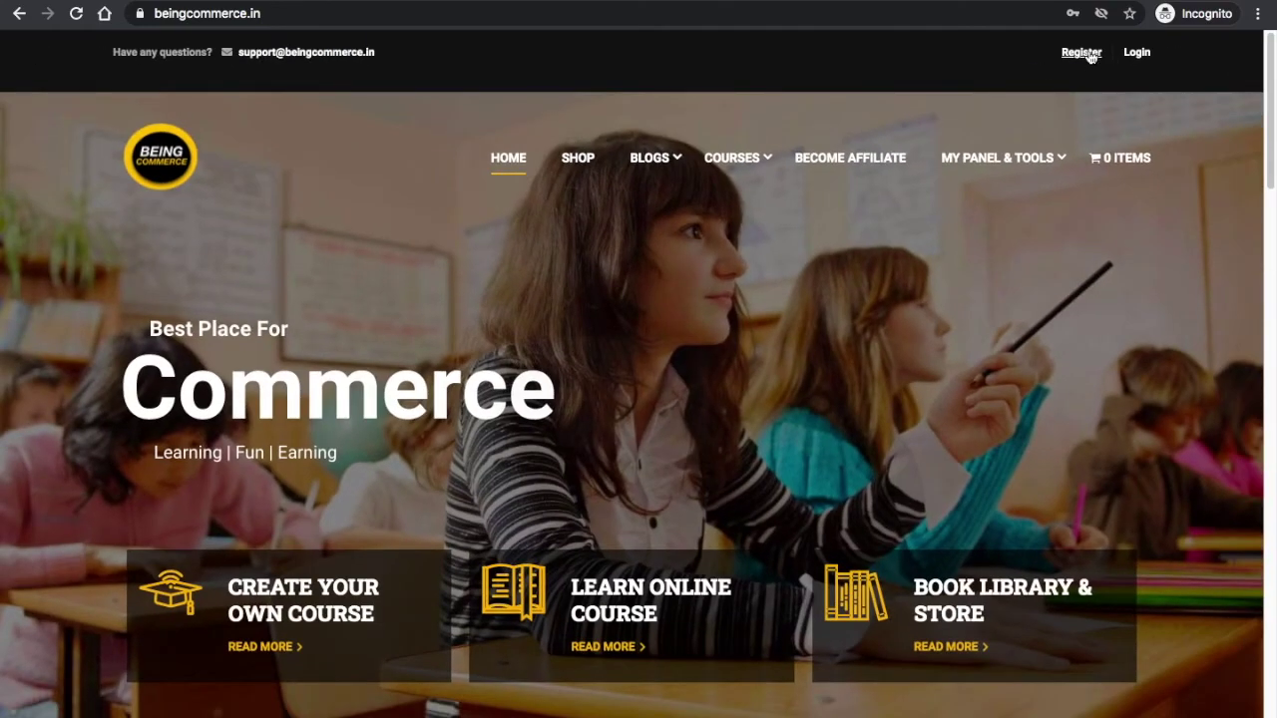
left_click(1081, 53)
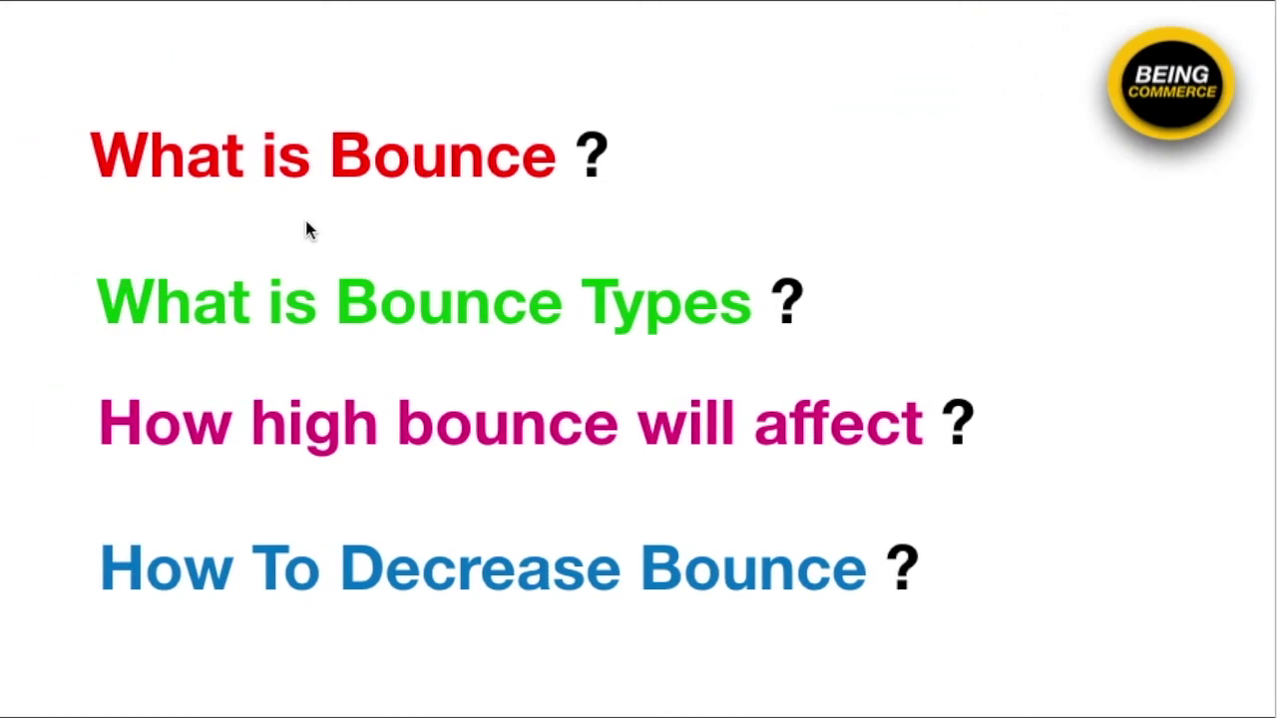
left_click(342, 188)
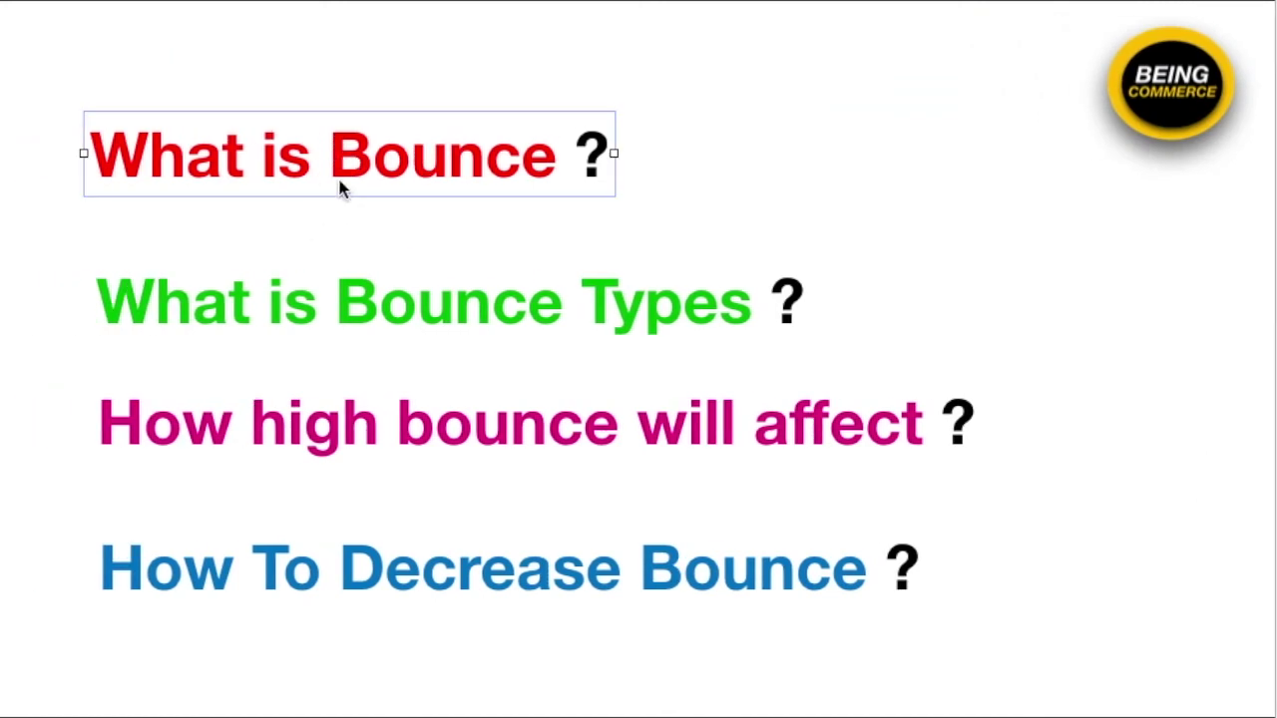